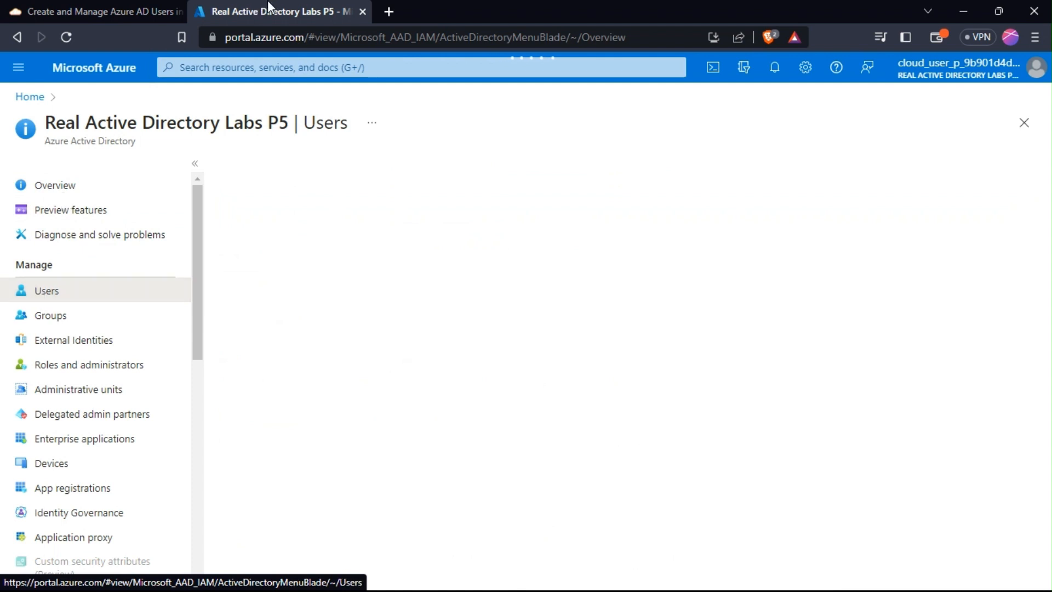
Search the portal for 'aad' and open the Azure Active Directory service.
left_click(276, 68)
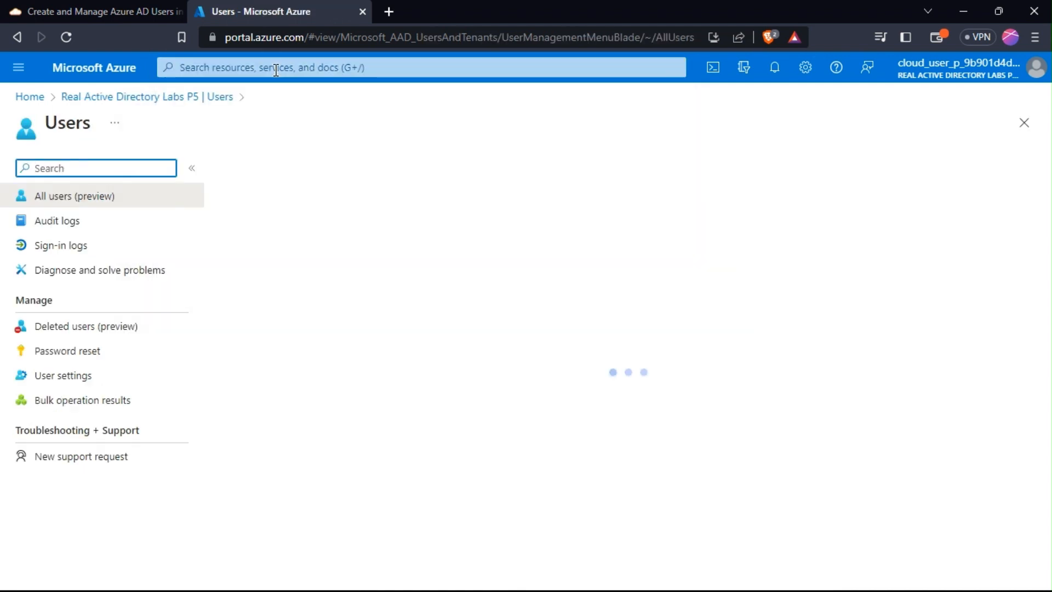
type("aad")
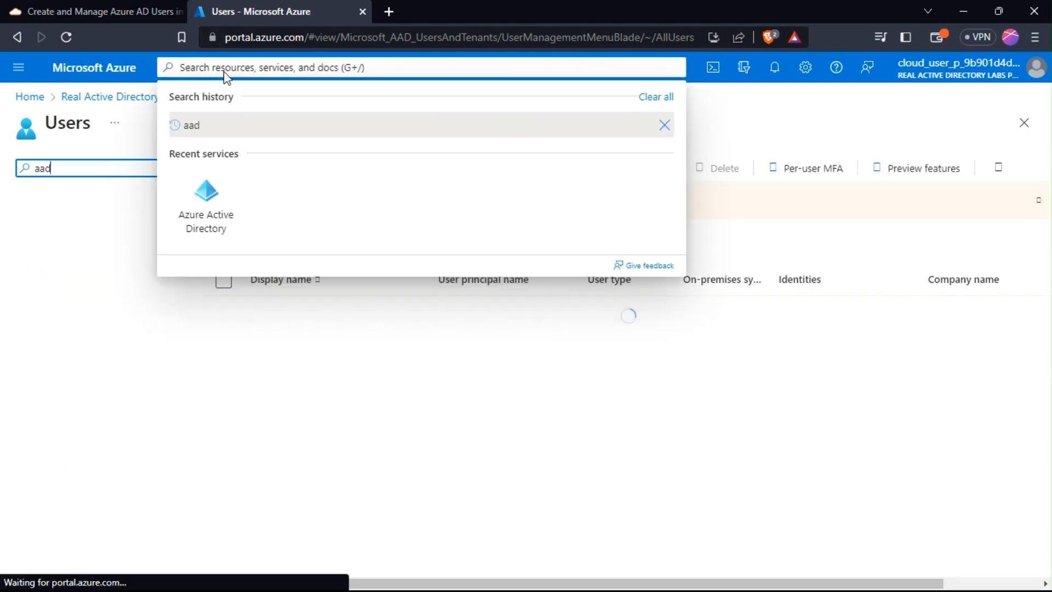
type("aa")
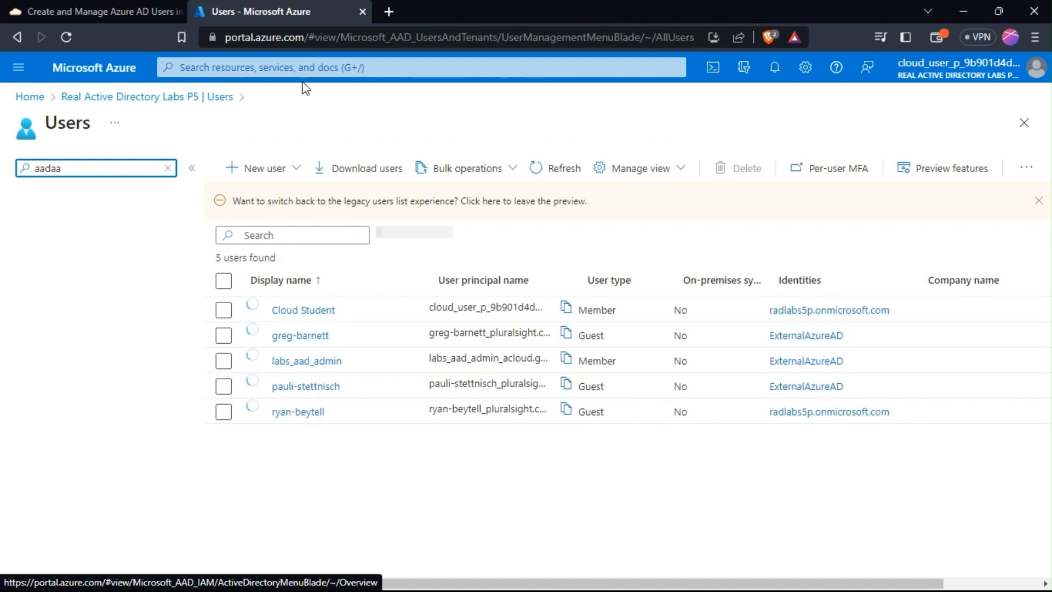
left_click(338, 67)
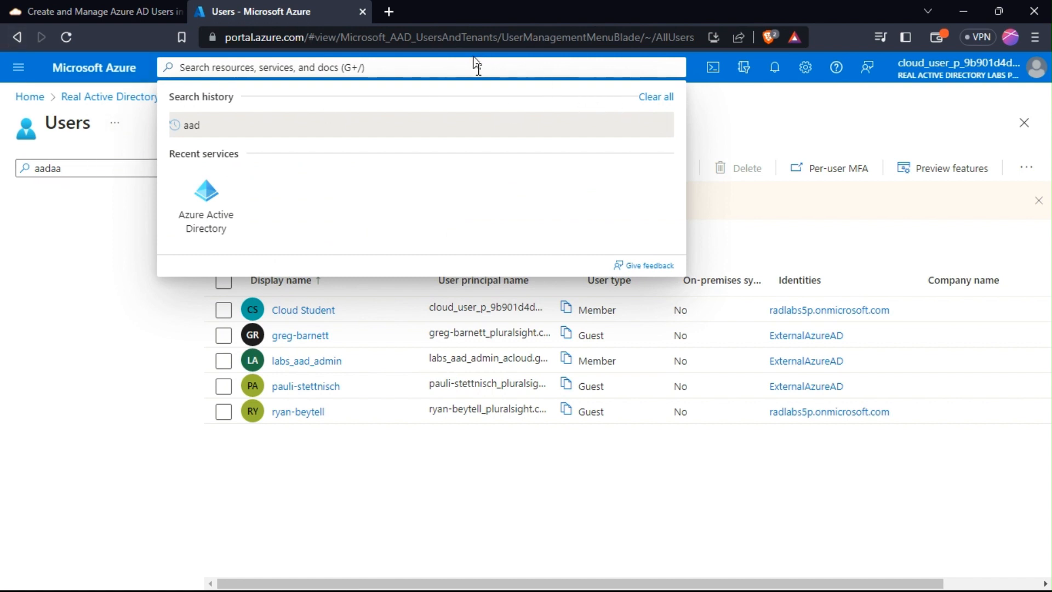
type("aa")
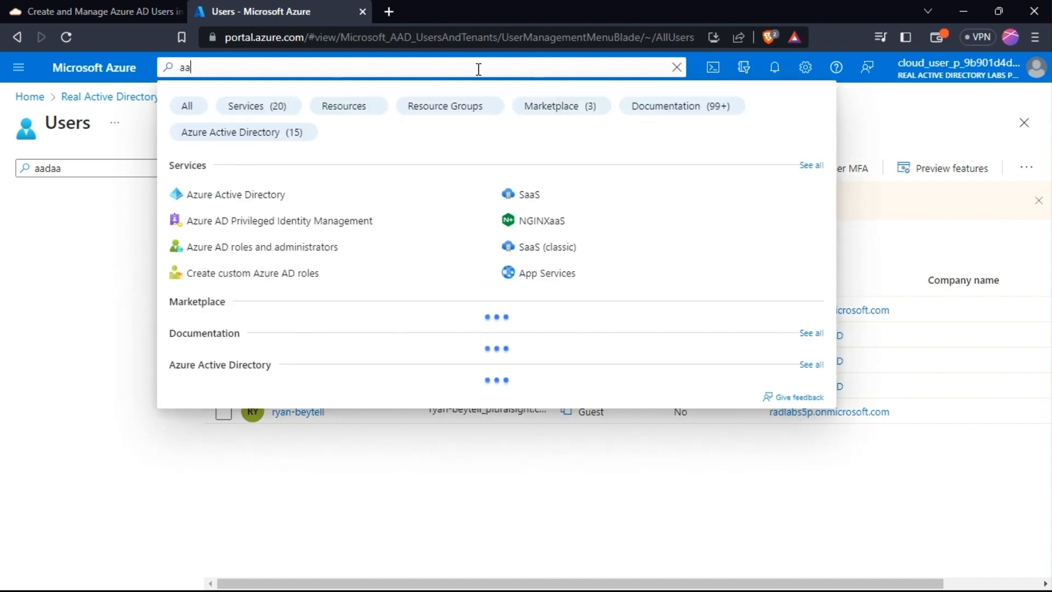
type("d")
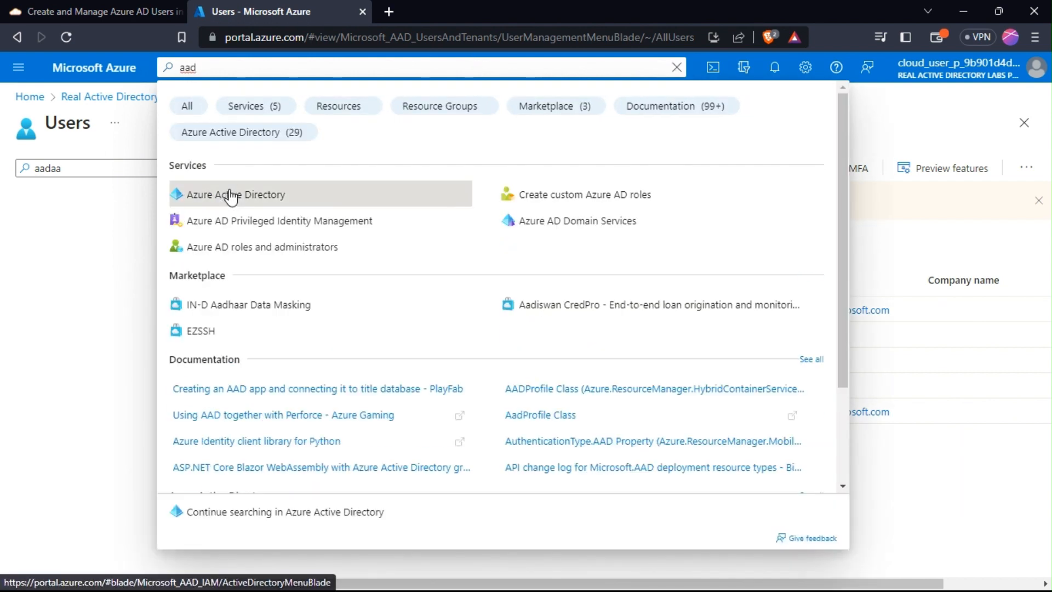
left_click(230, 195)
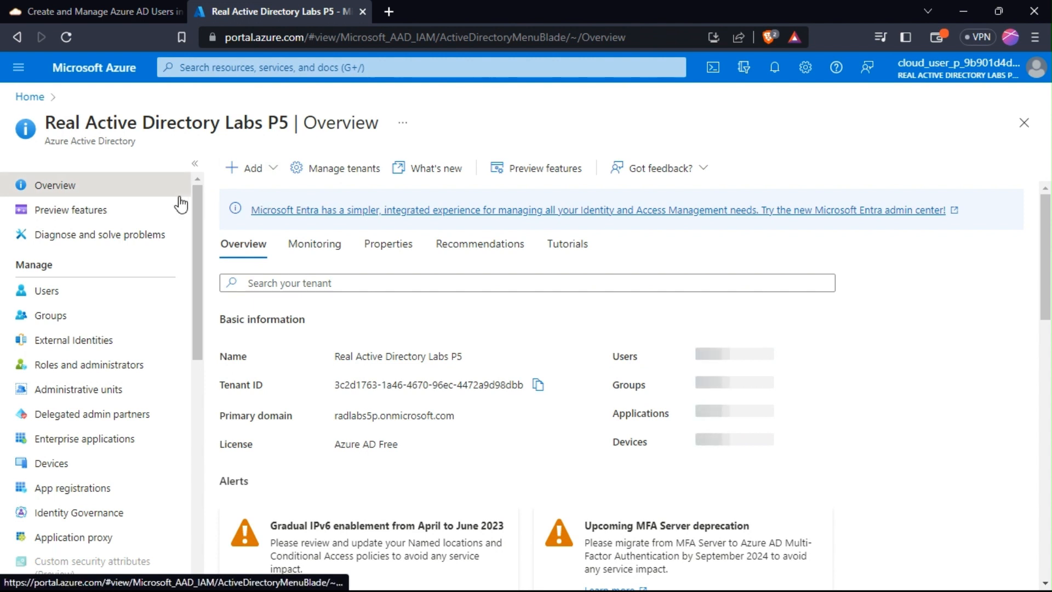
Open the tenant's Users list, glance at Bulk operations, and expand the New user menu.
left_click(48, 290)
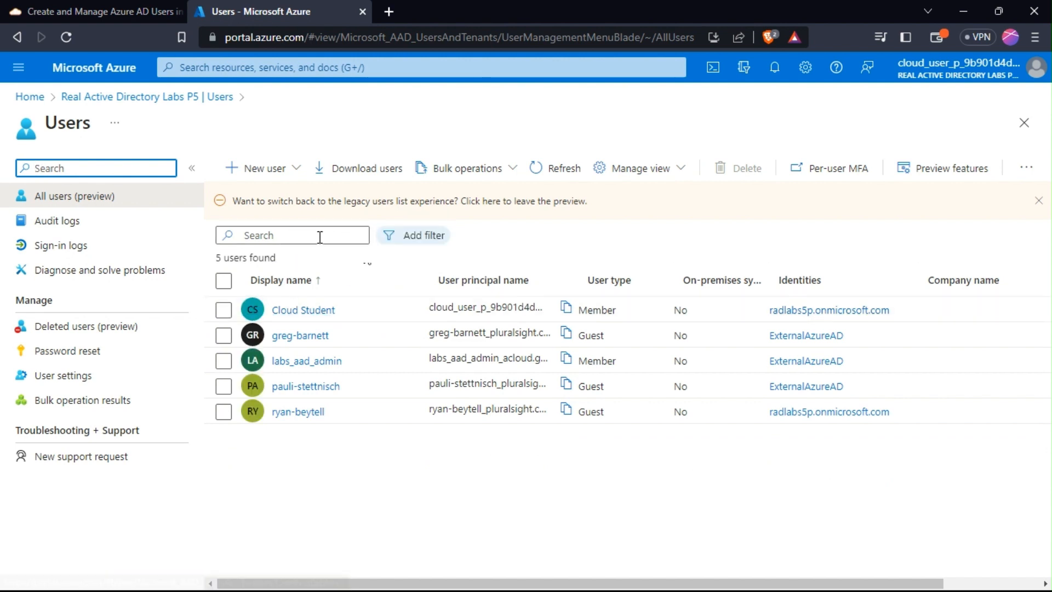
left_click(500, 174)
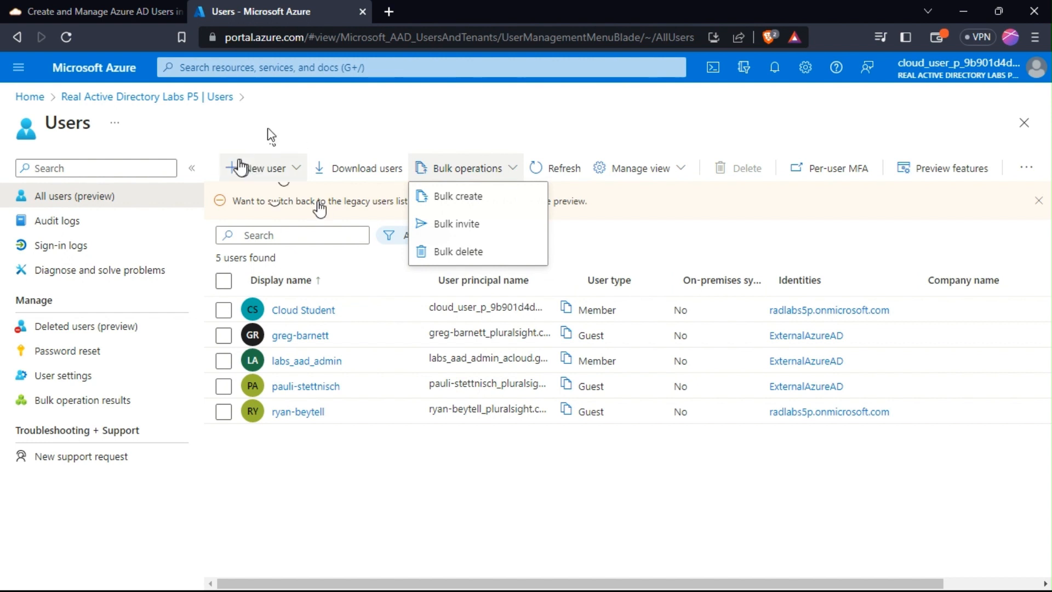
left_click(240, 166)
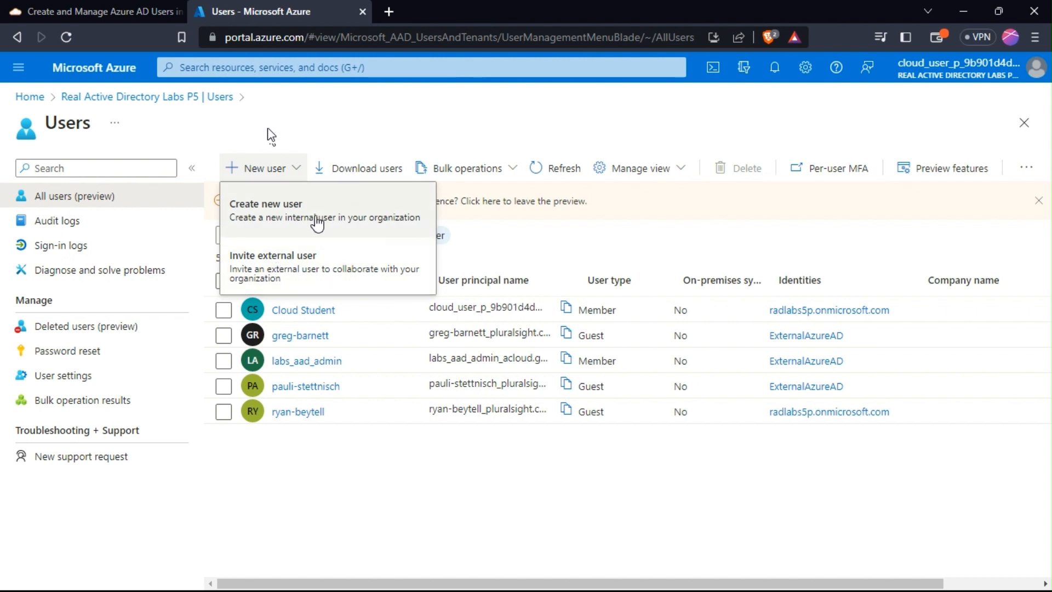
left_click(296, 205)
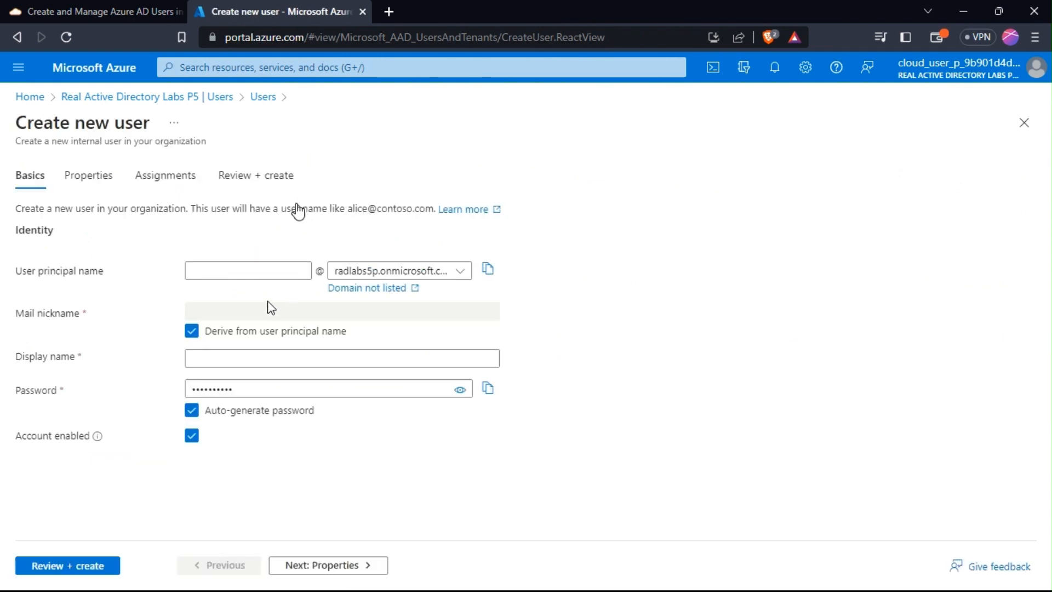
left_click(249, 276)
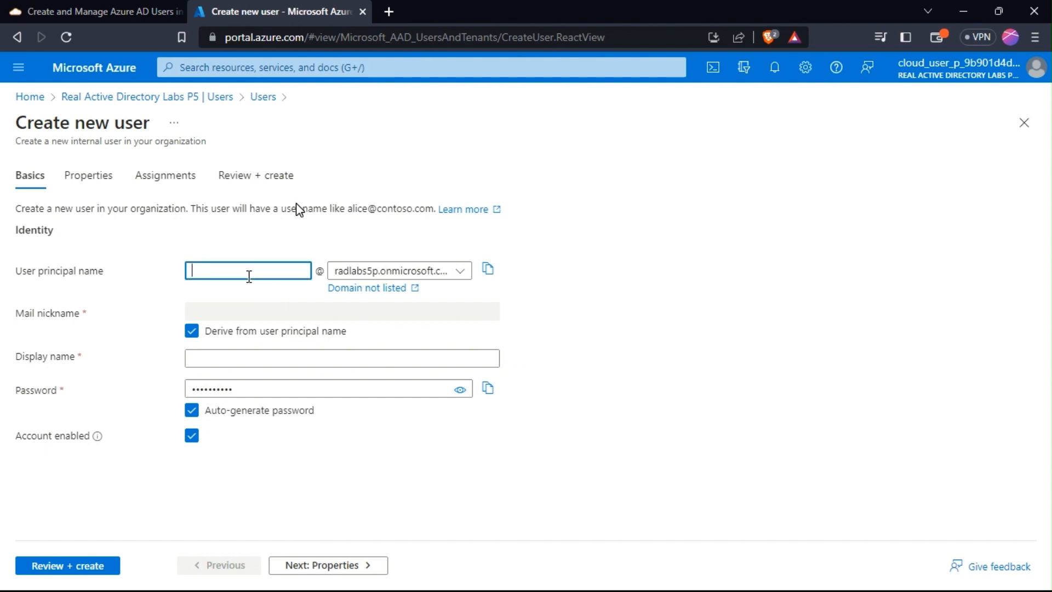
type("lesetja")
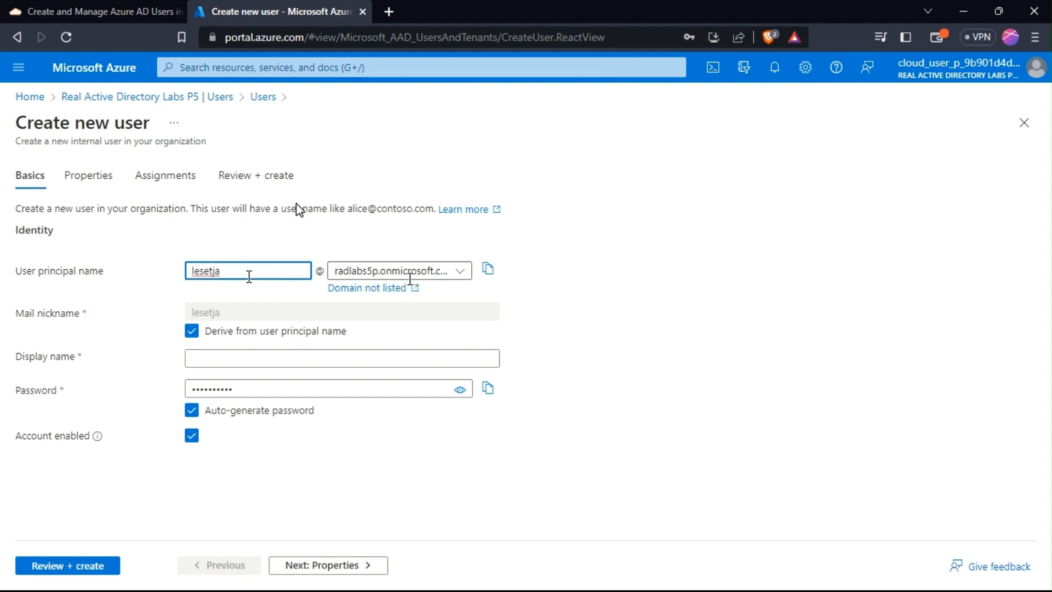
left_click(458, 272)
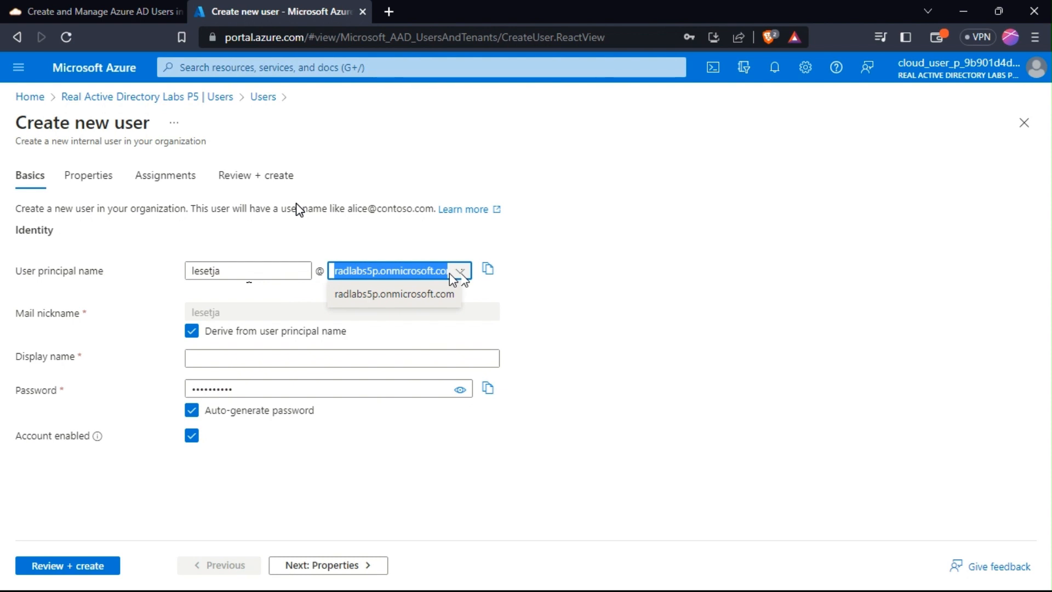
left_click(573, 290)
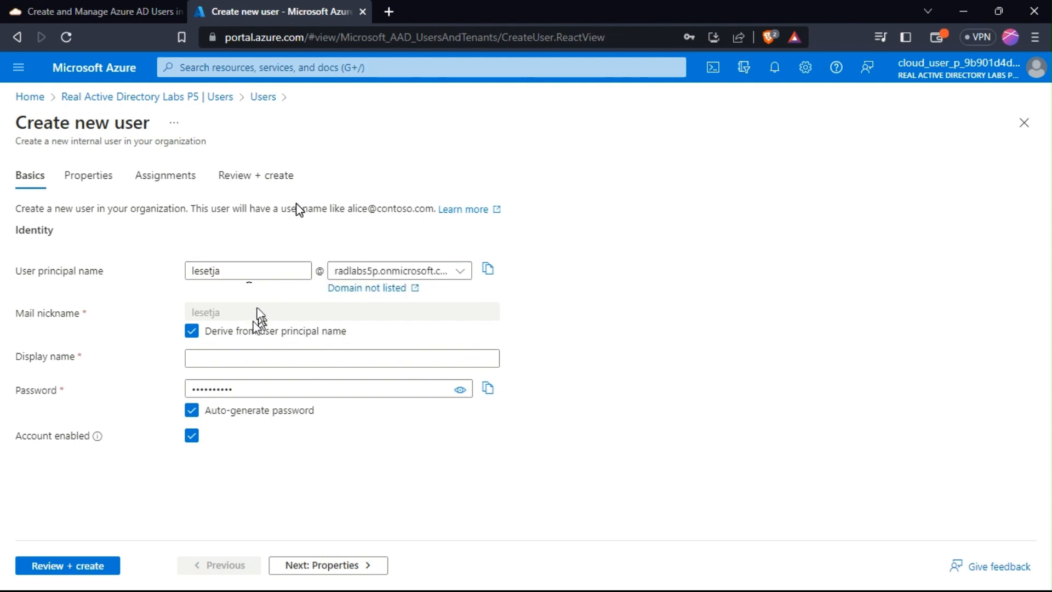
Set display name lesetja, keep the auto-generated password, and go to Review + create.
left_click(232, 359)
type("lesetj")
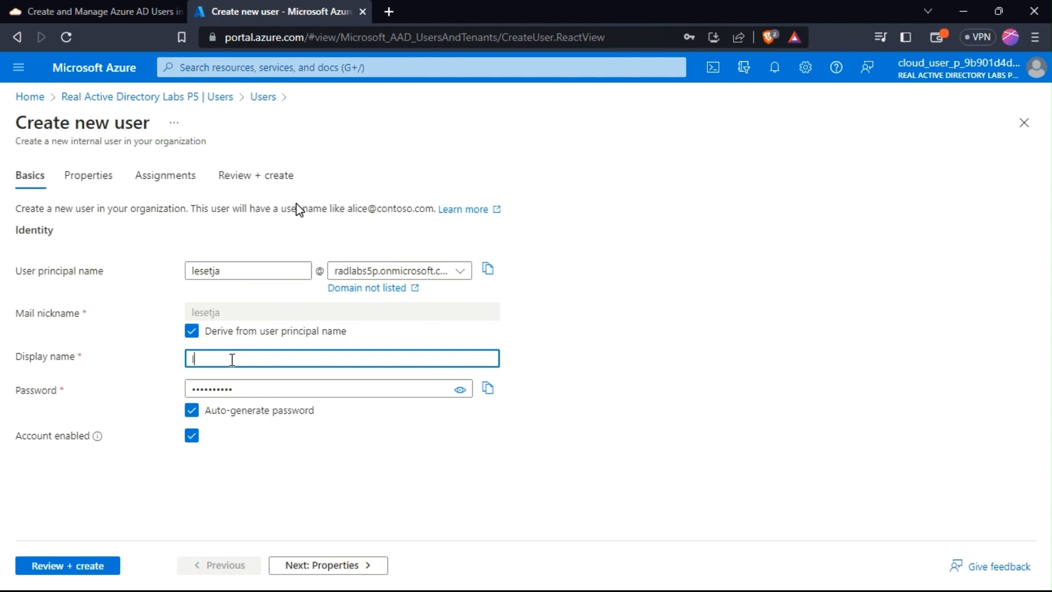
type("a")
left_click(193, 411)
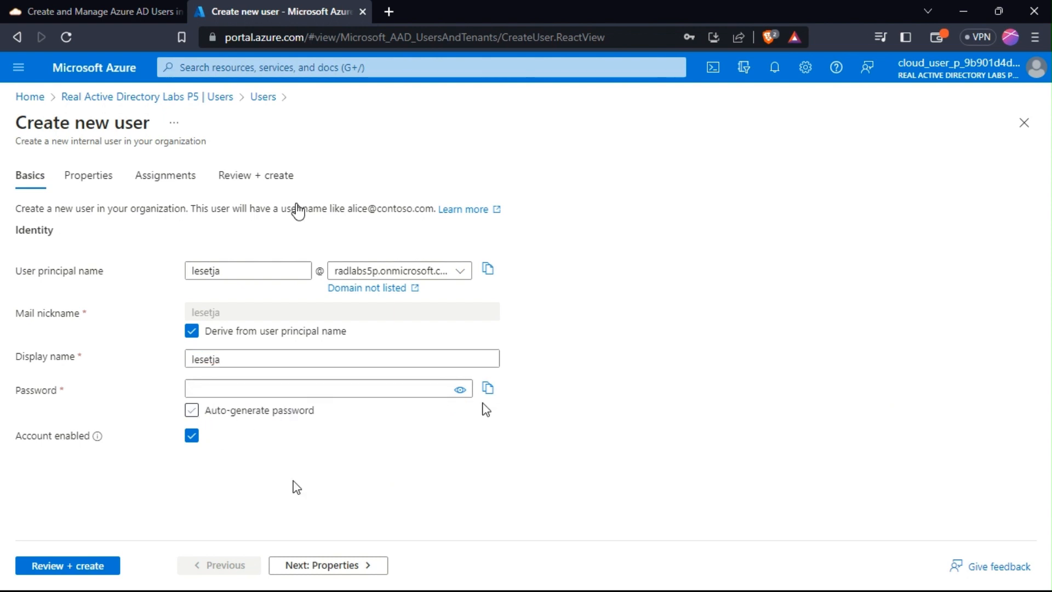
left_click(193, 412)
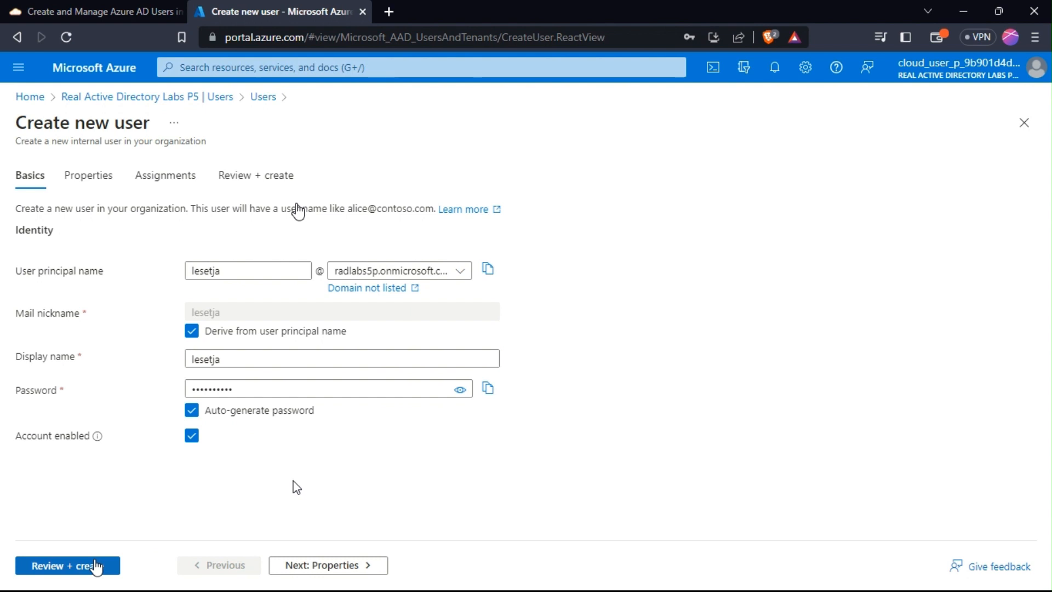
left_click(97, 566)
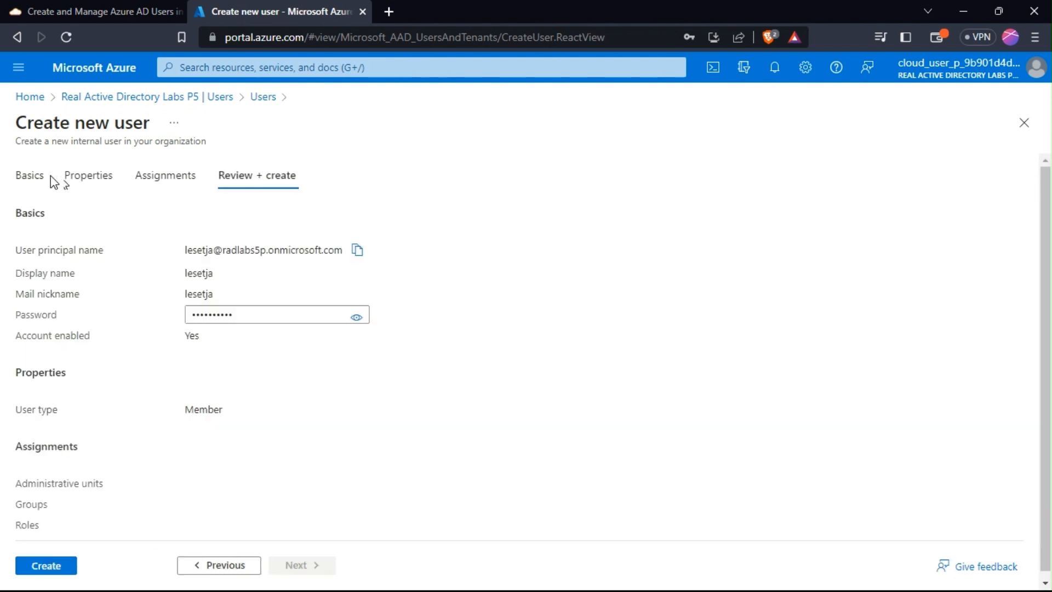
Recheck the Basics tab, then create user lesetja from the review summary.
left_click(29, 178)
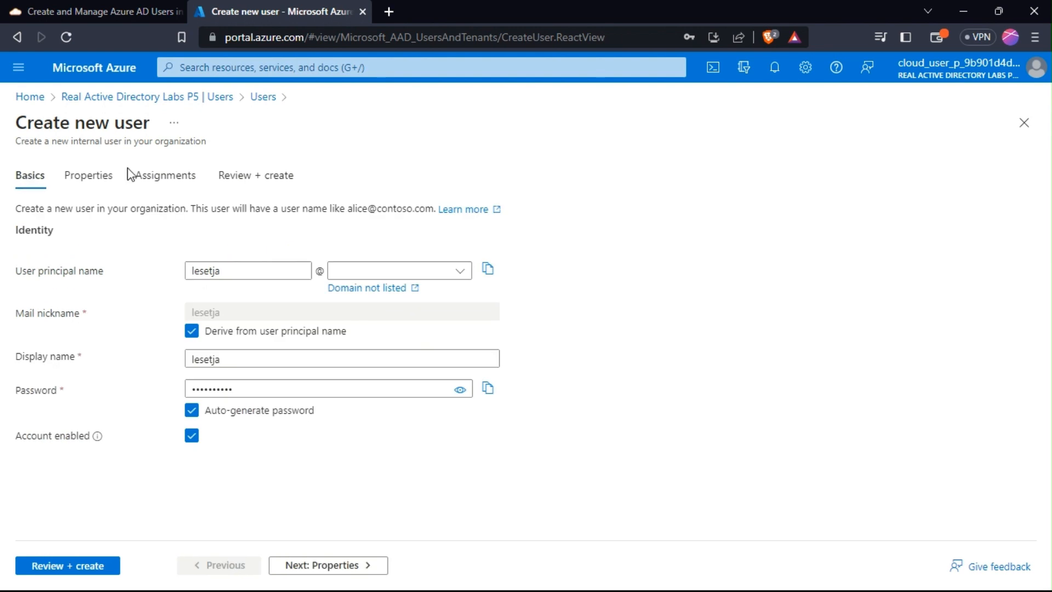
left_click(67, 570)
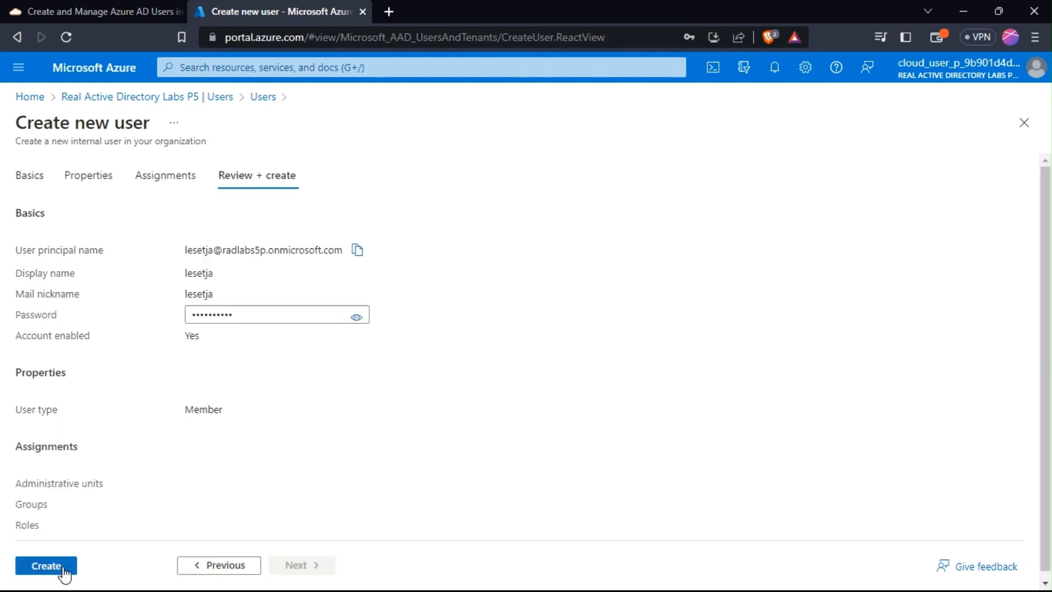
left_click(46, 565)
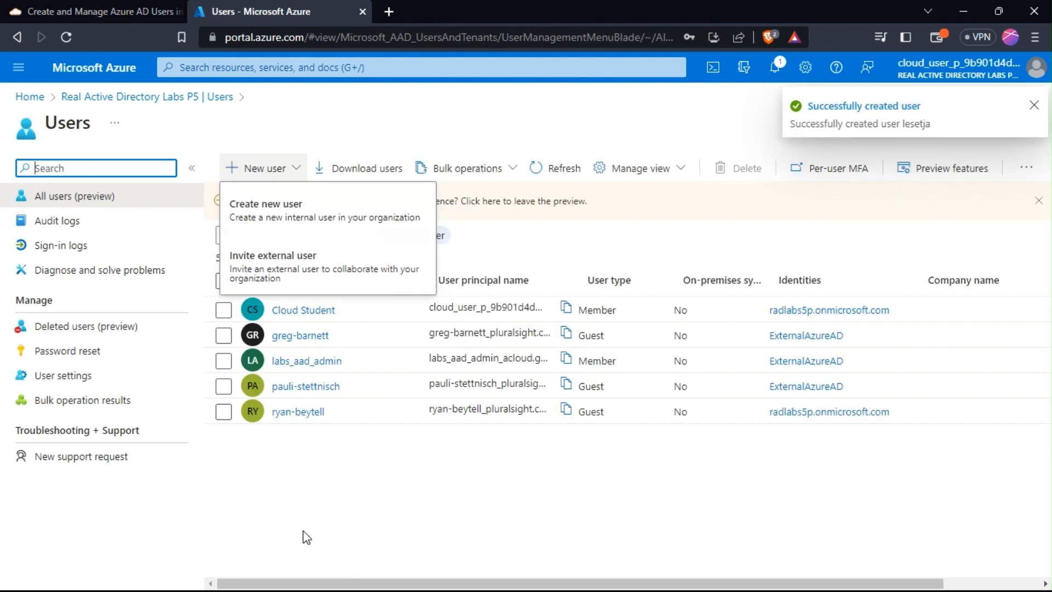
left_click(389, 503)
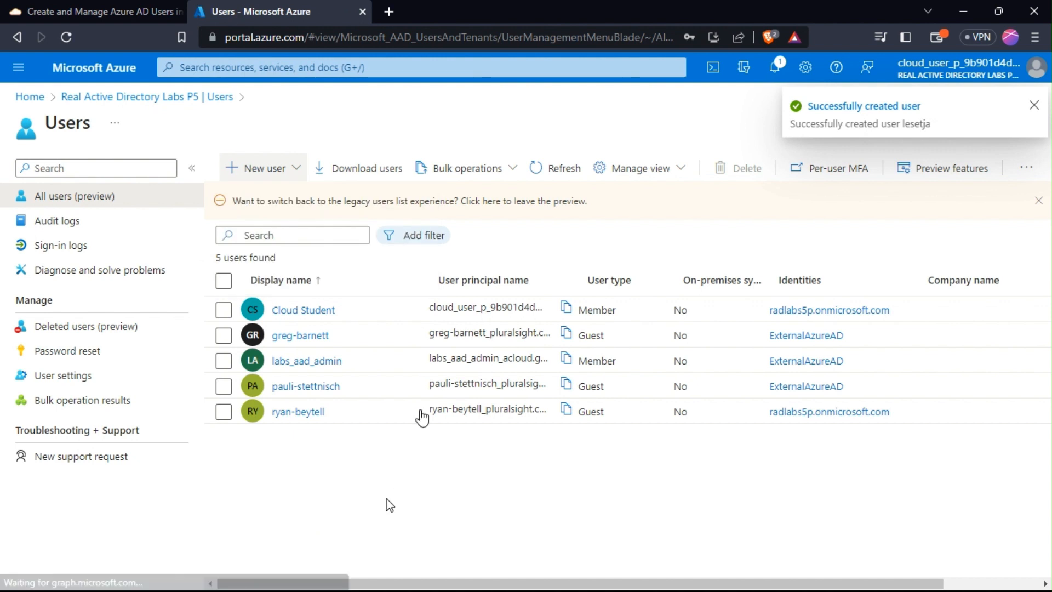
Open lesetja's profile from the creation notification and go to Edit properties.
left_click(842, 106)
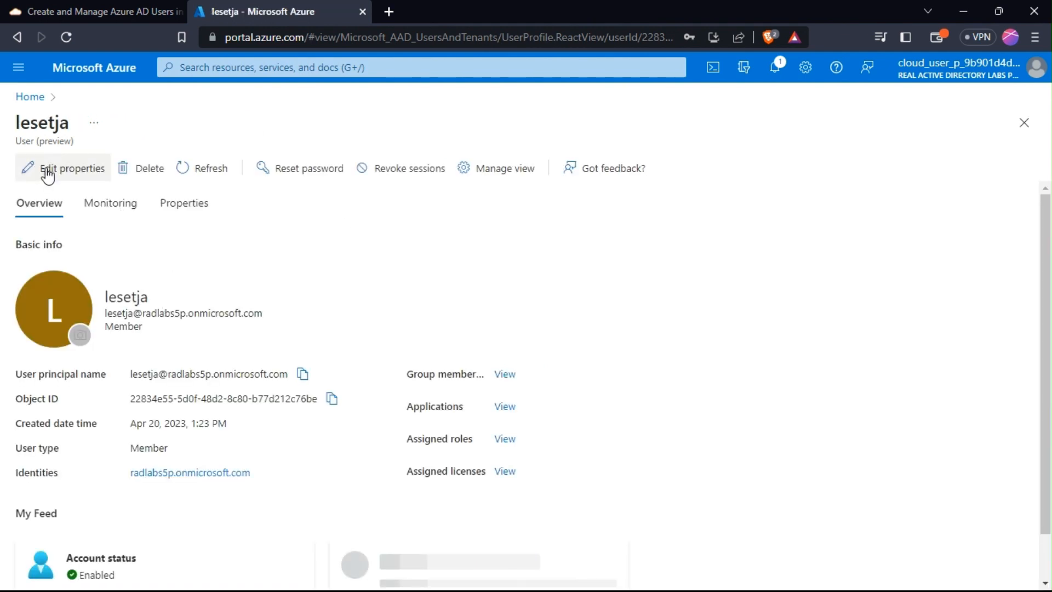
scroll(1050, 328, "down", 2)
scroll(1050, 328, "down", 2)
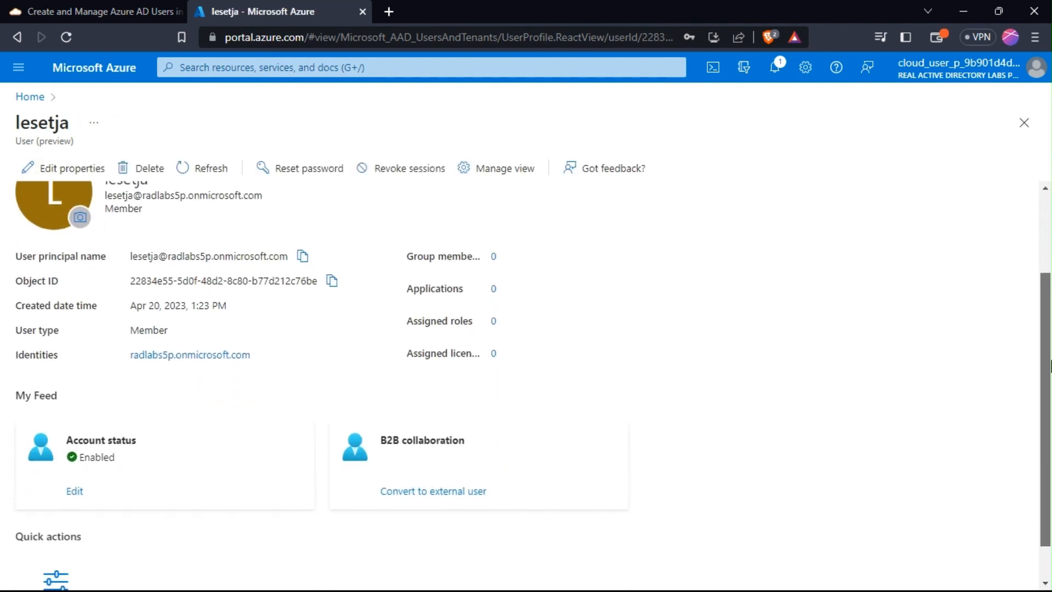
scroll(1050, 269, "up", 3)
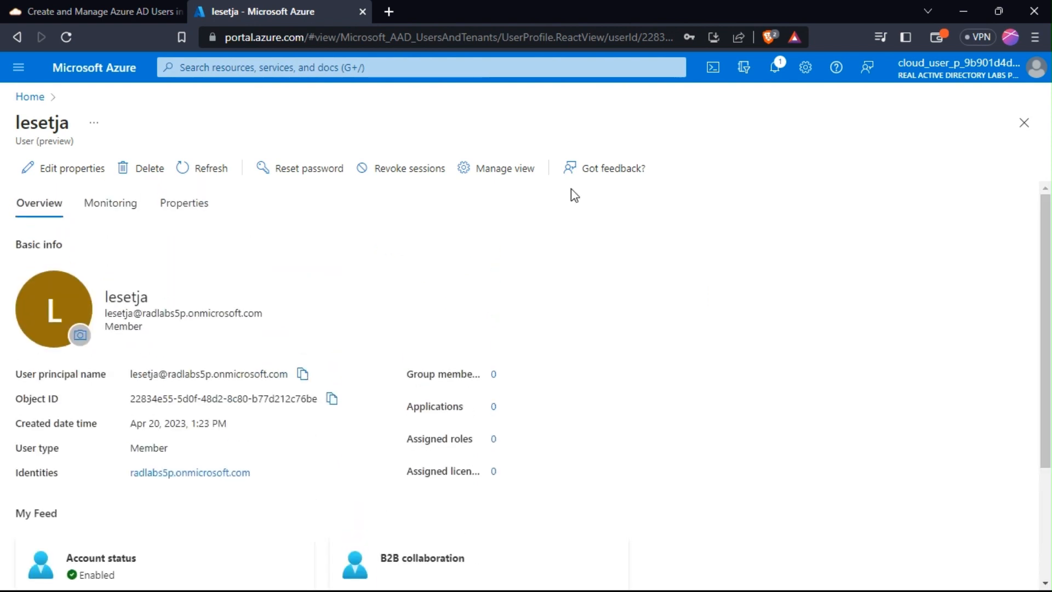
left_click(66, 175)
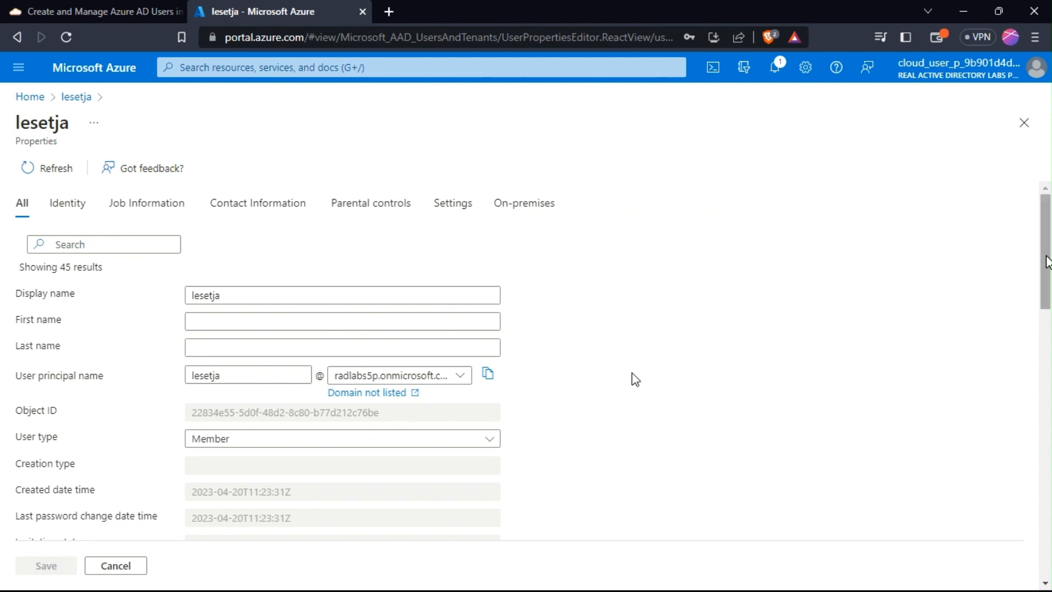
Enter job title 'cloud support enginner', company youtube and department IT.
left_click_drag(1047, 265, 1049, 341)
left_click(201, 265)
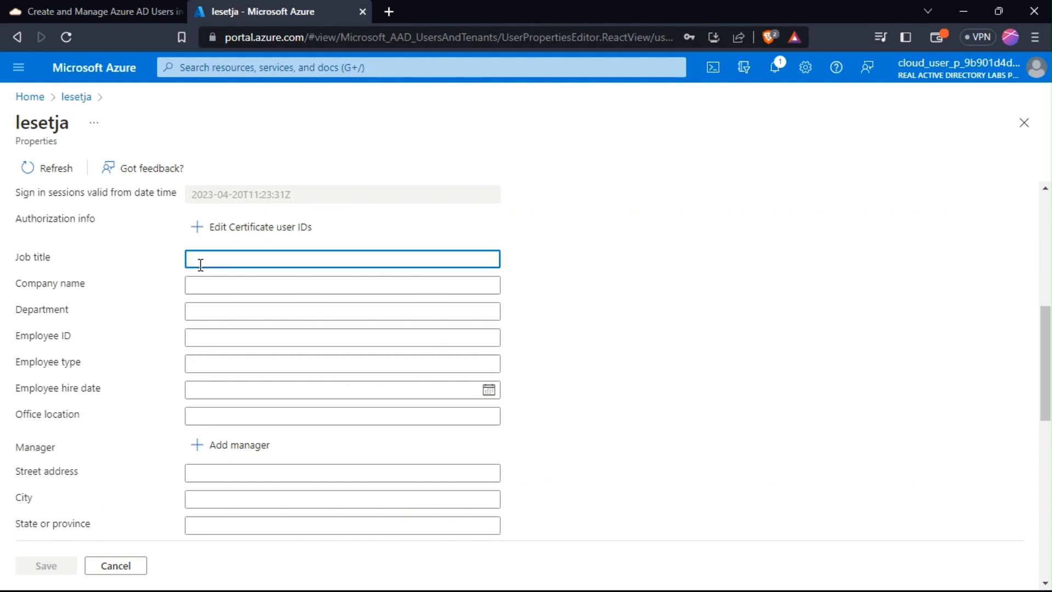
type("cloud")
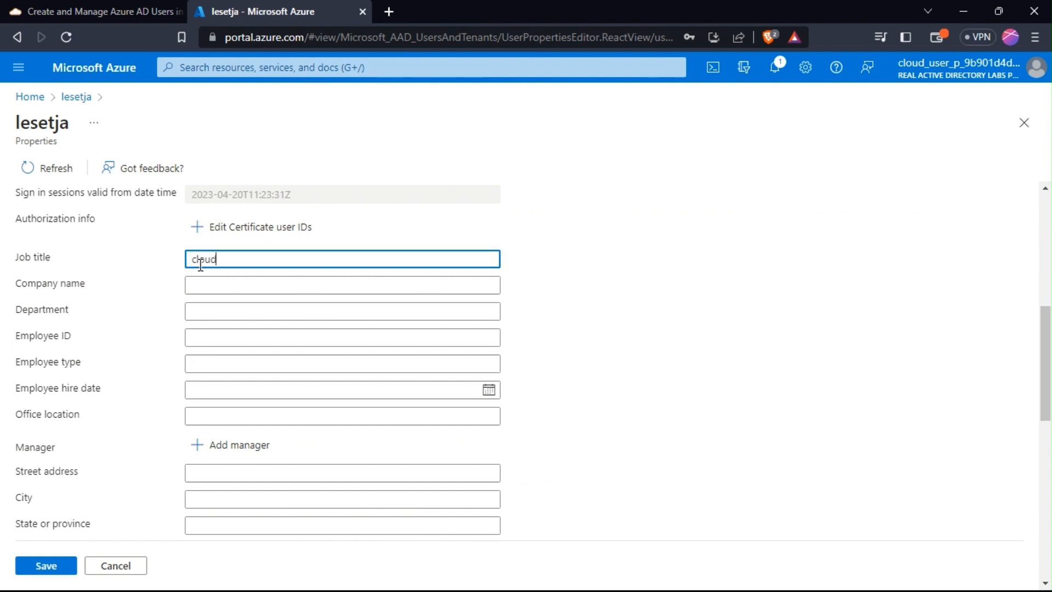
type(" support enginner")
left_click(212, 292)
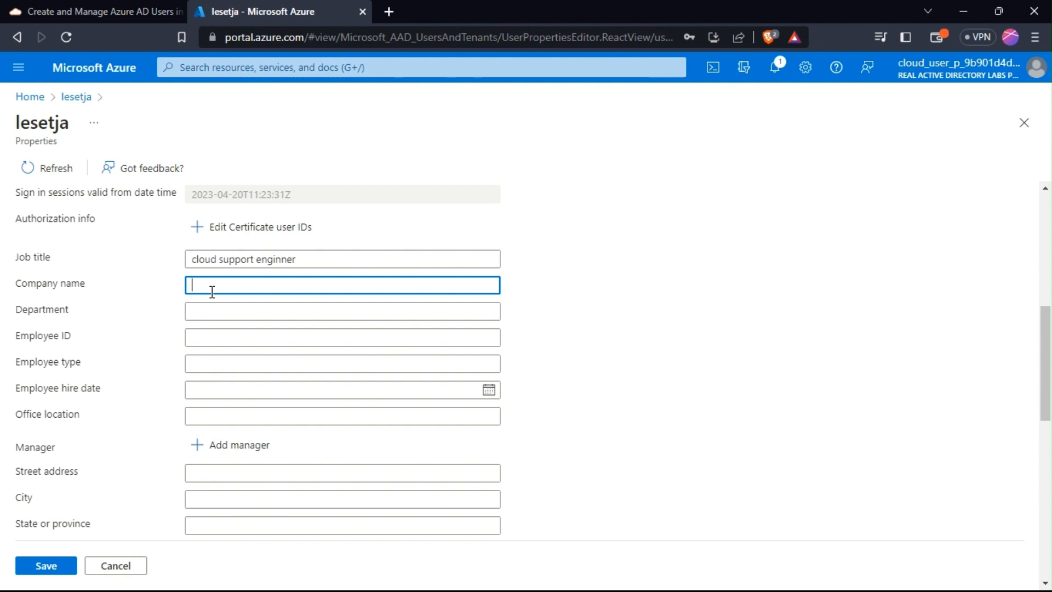
type("youtube")
left_click(227, 318)
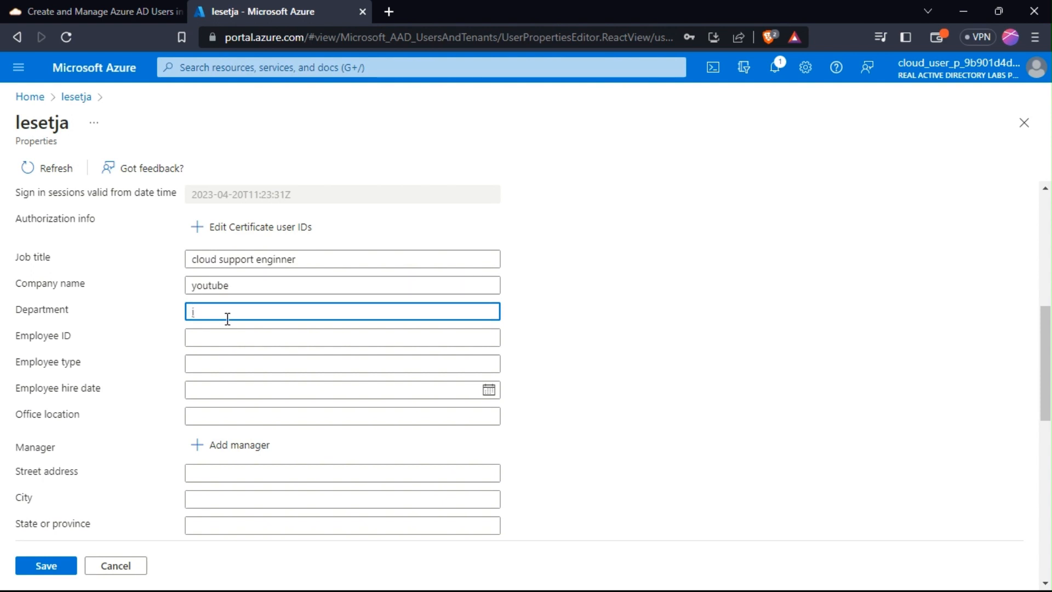
type("IT")
Enter the employee ID and set the employee type to permanent.
left_click(227, 338)
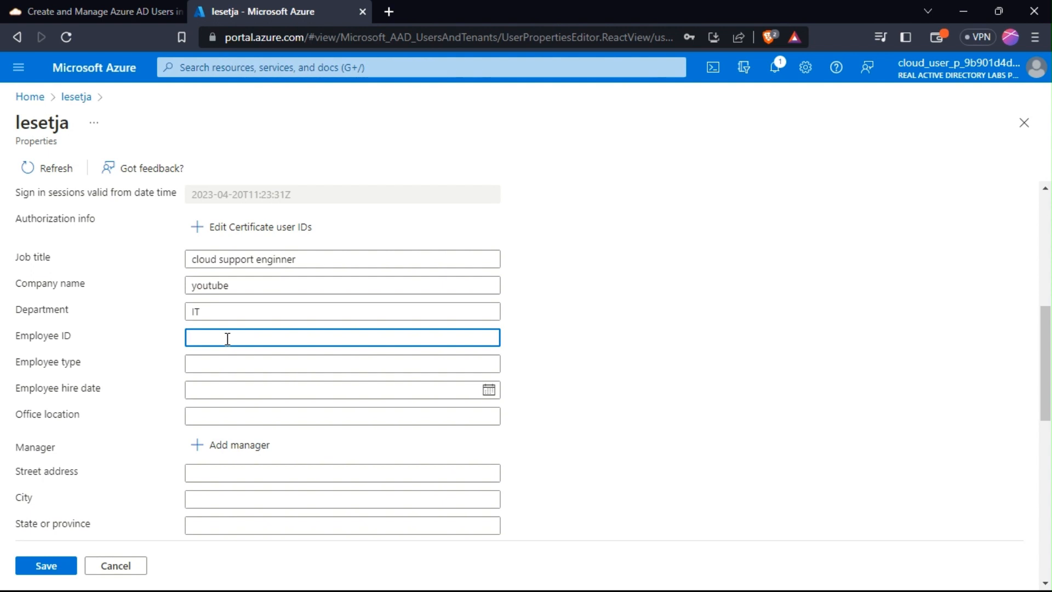
type("123456")
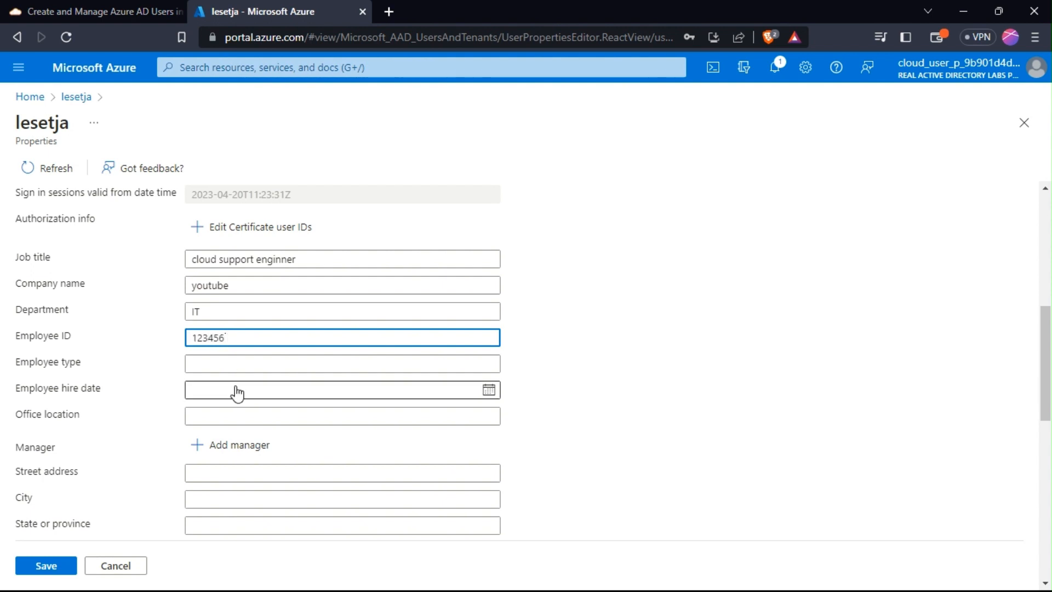
left_click(248, 366)
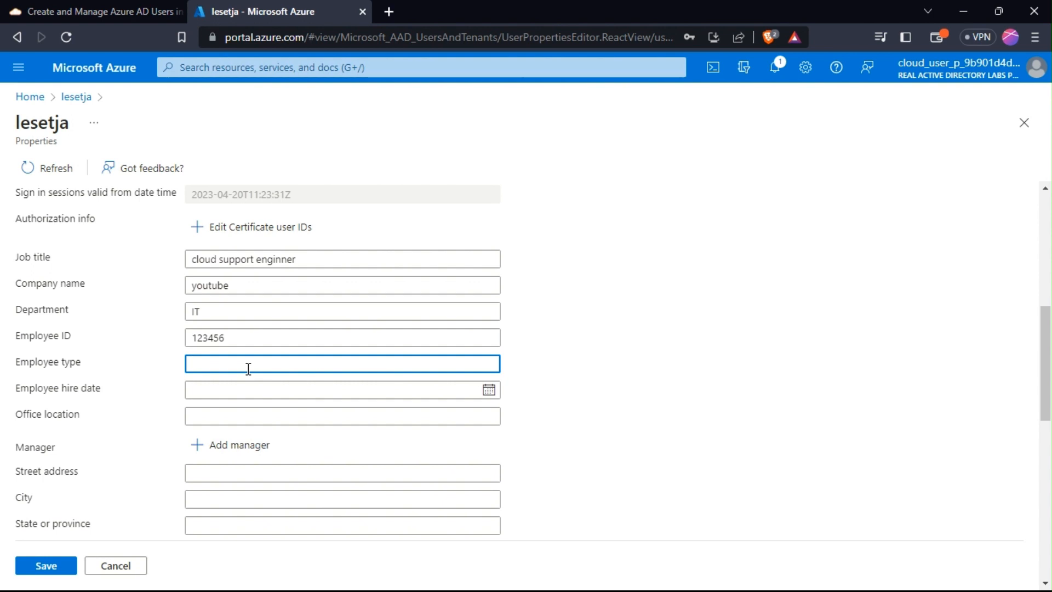
type("p")
key("BackSpace")
type("P")
key("BackSpace")
type("per")
key("BackSpace")
key("BackSpace")
key("BackSpace")
type("permanent")
Set the hire date to Apr 05 2023 and office location to south africa.
left_click(243, 392)
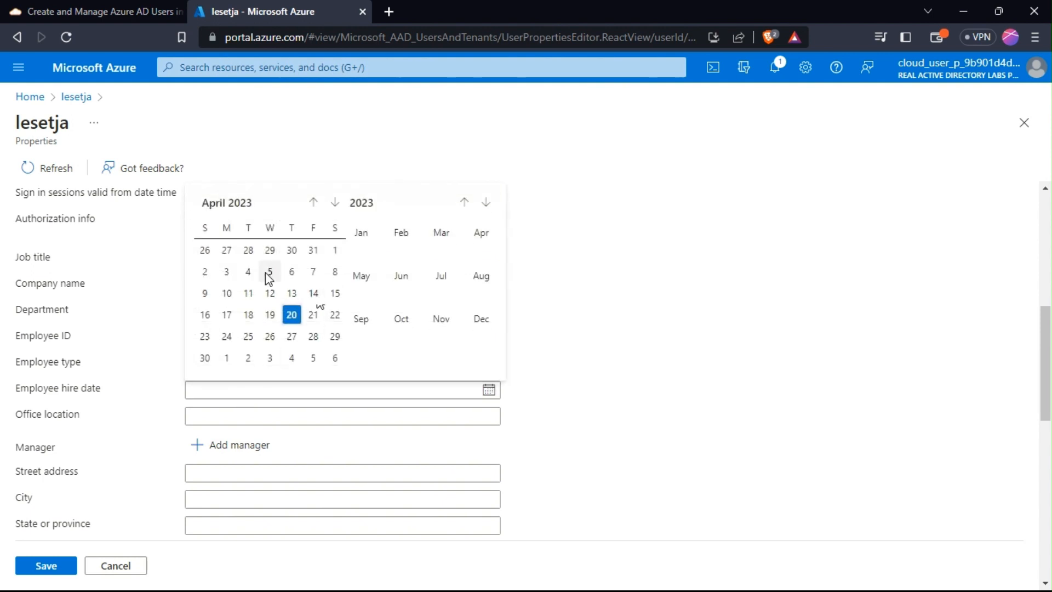
left_click(278, 272)
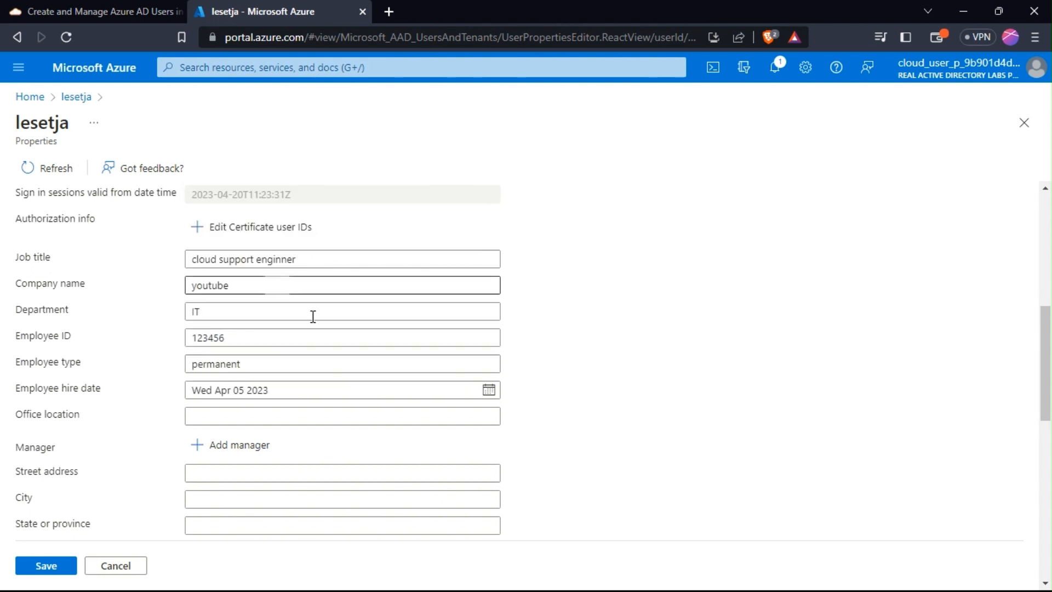
left_click(305, 414)
type("s")
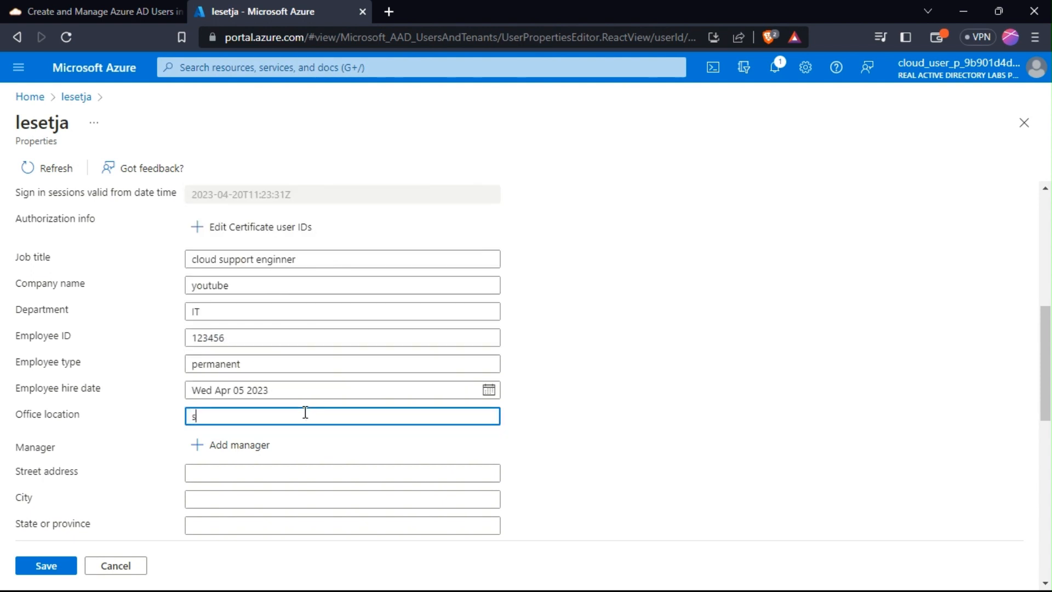
type("outh africa")
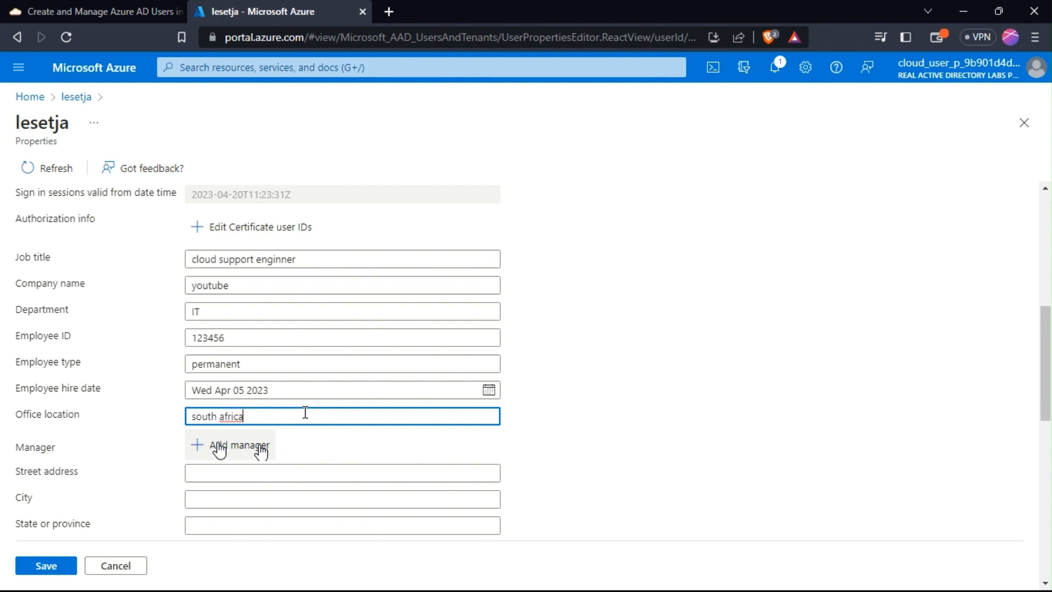
Fill in the street address, city and state or province fields.
left_click(258, 474)
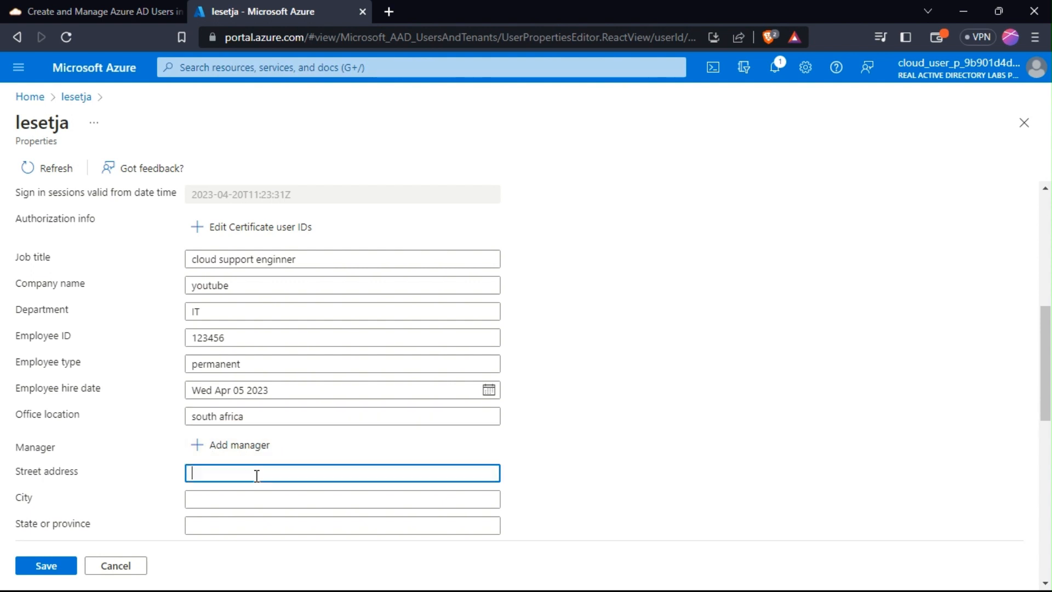
type("south african street")
left_click(327, 502)
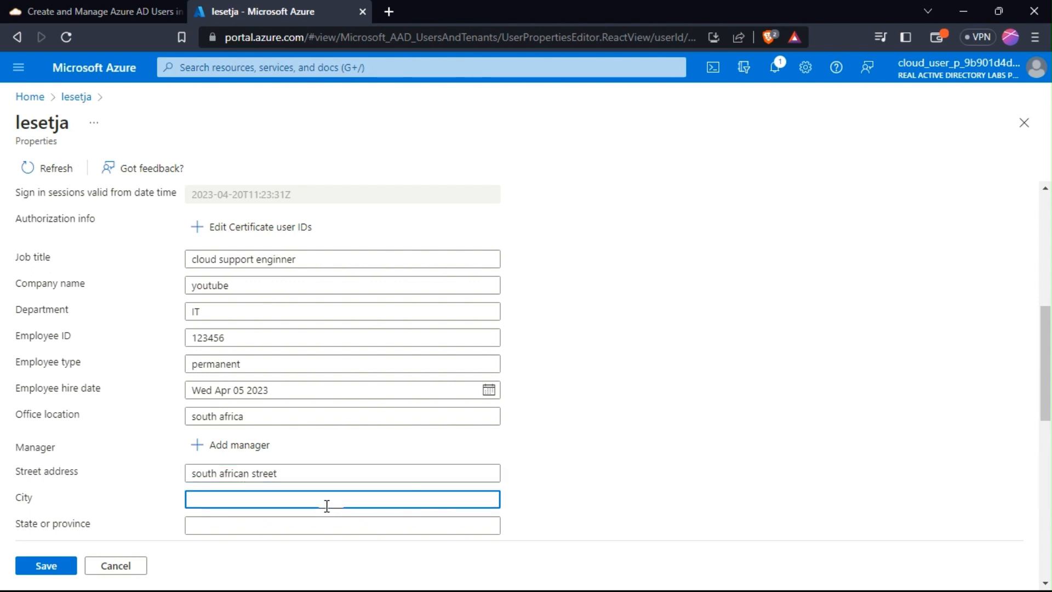
type("south african city")
left_click(300, 529)
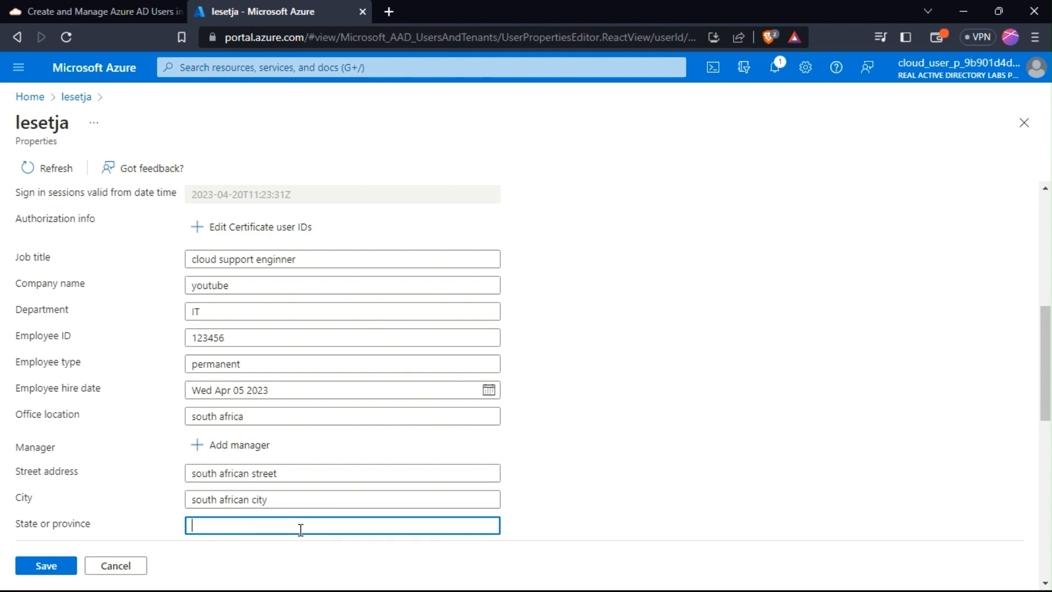
type("south african province")
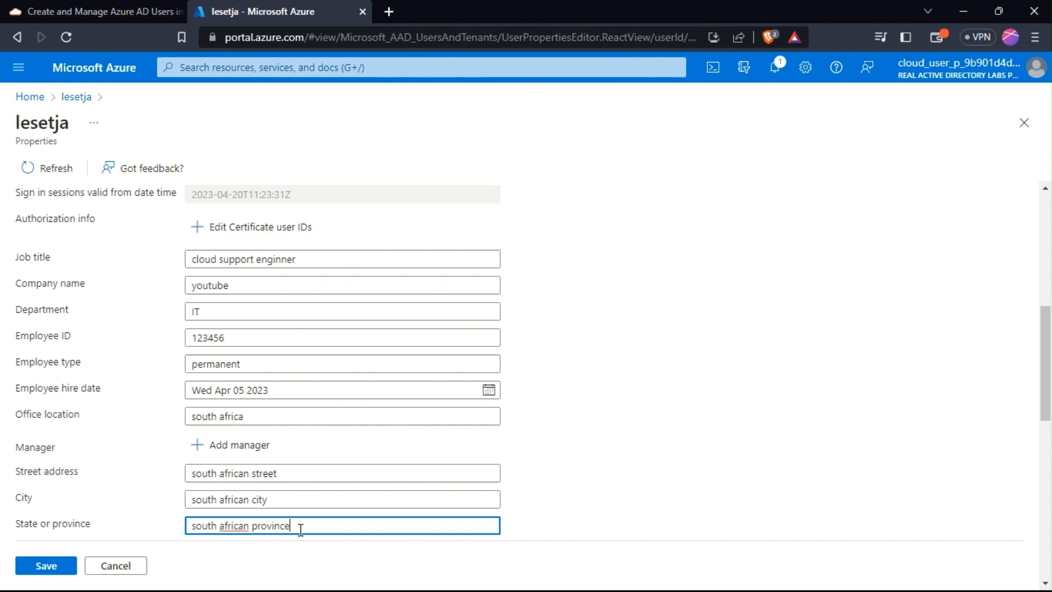
left_click_drag(1047, 359, 1050, 410)
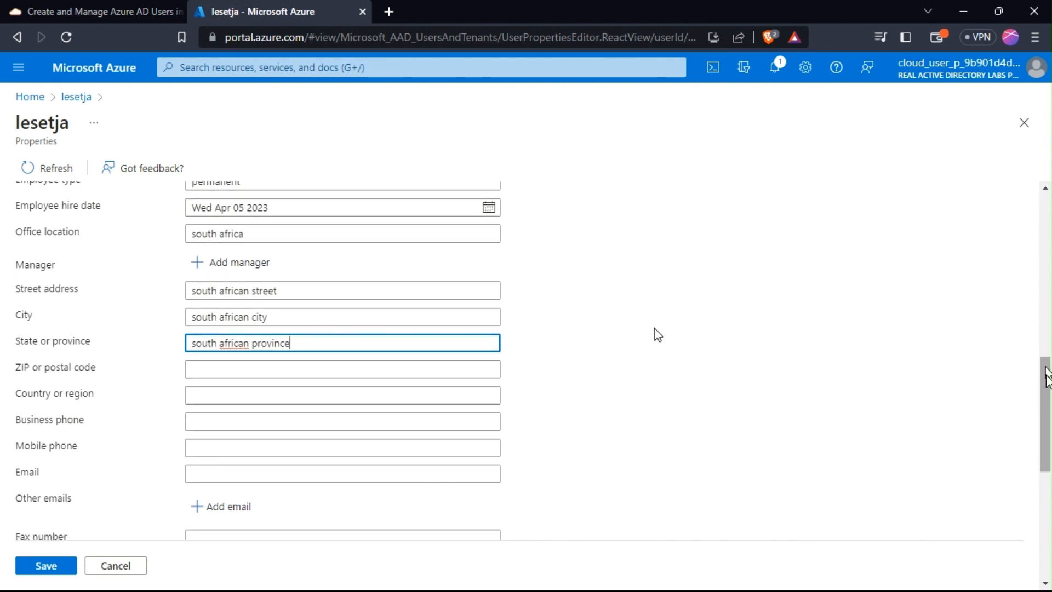
left_click_drag(1047, 378, 1034, 187)
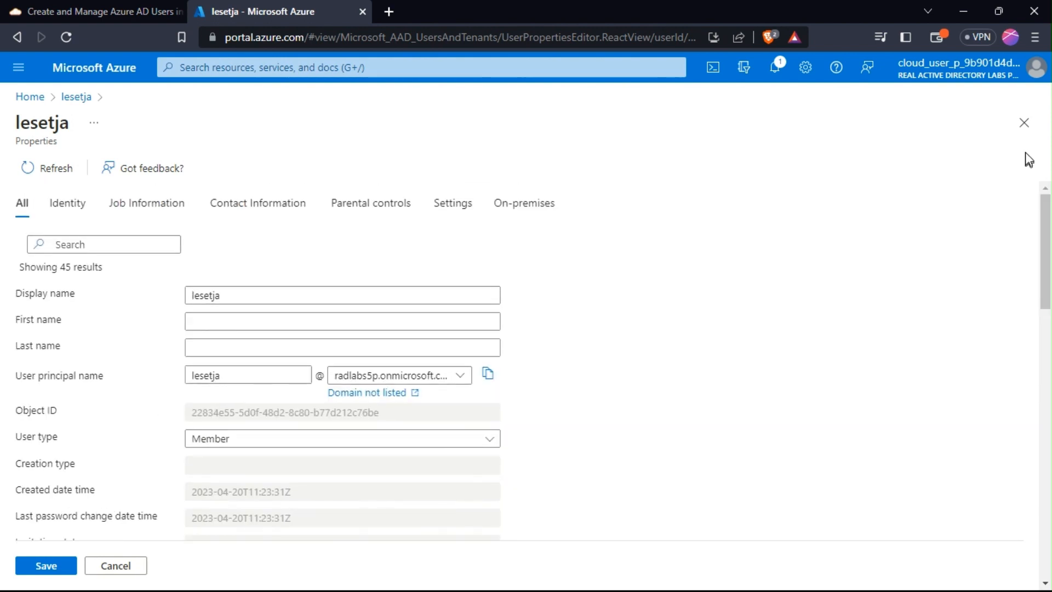
Review the Identity, Job, Contact and Parental controls categories, leaving age group as None.
left_click(63, 203)
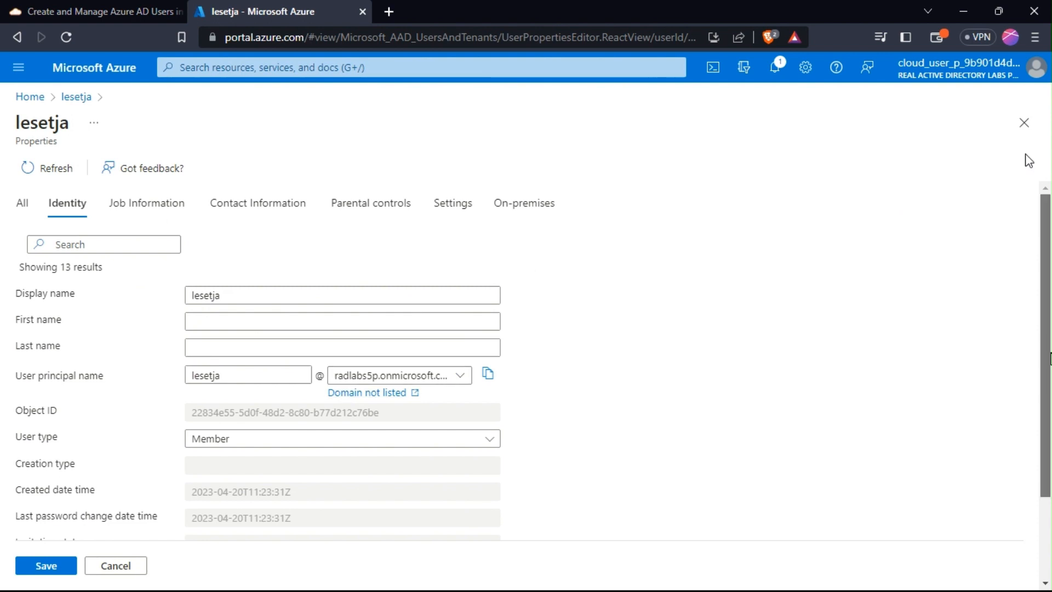
scroll(1047, 449, "down", 2)
scroll(1048, 449, "up", 3)
left_click(186, 211)
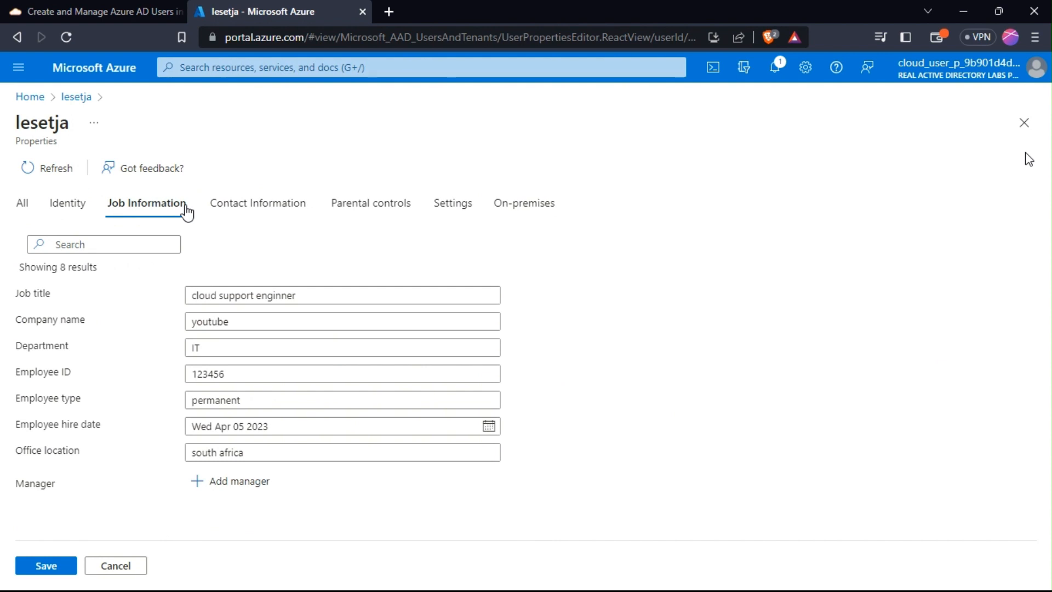
left_click(276, 212)
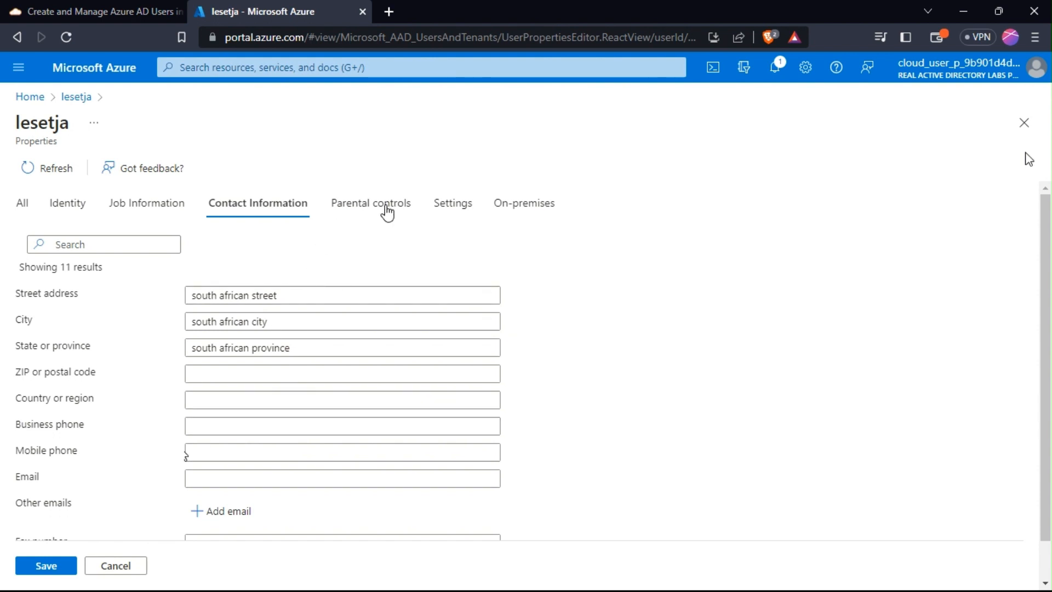
left_click(387, 211)
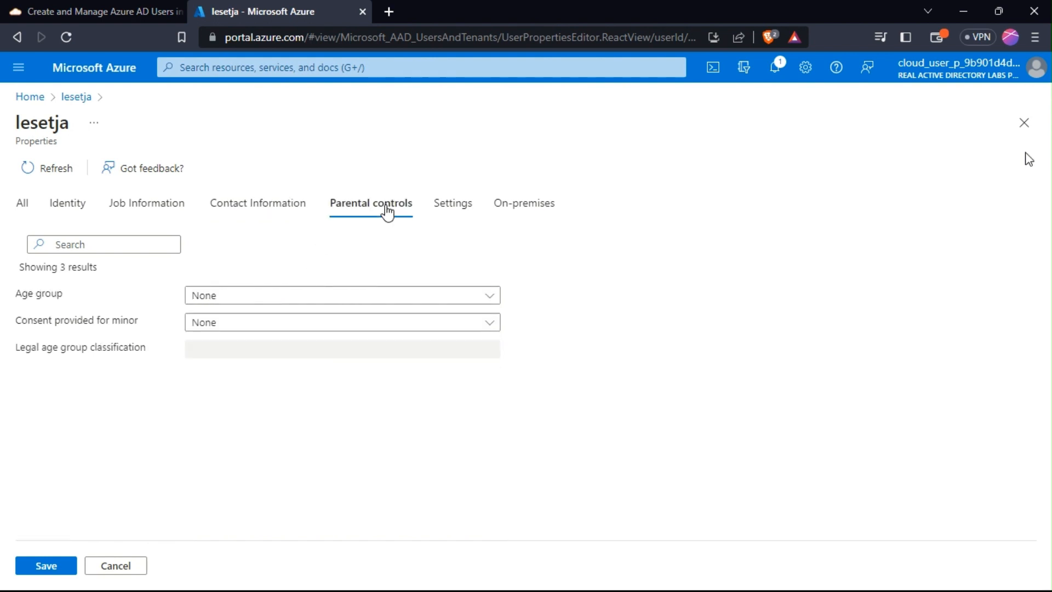
left_click(318, 296)
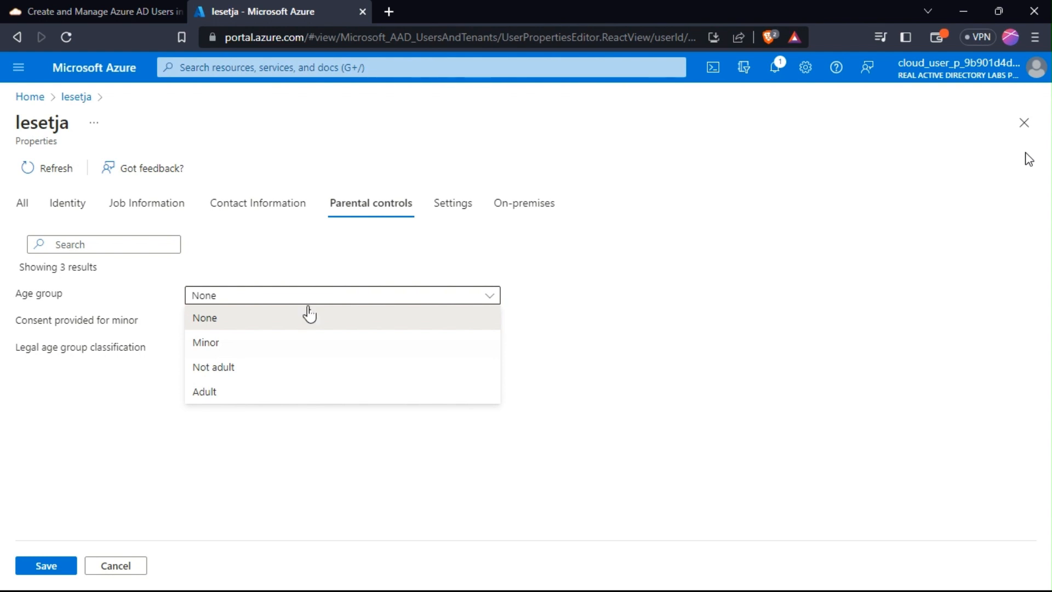
left_click(308, 315)
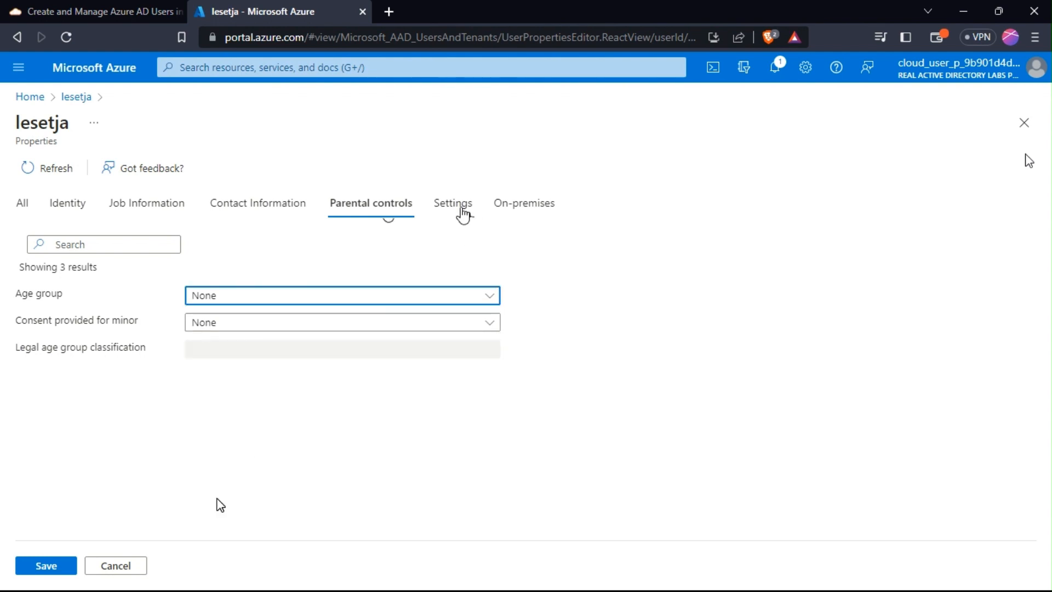
Check Settings and On-premises, show all properties again, and save the changes.
left_click(461, 213)
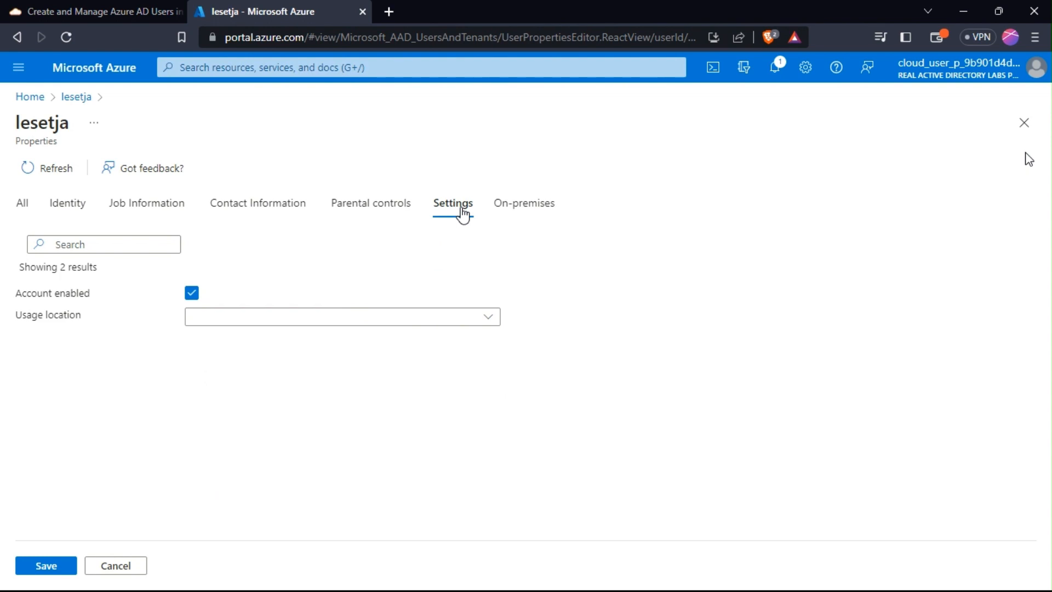
left_click(513, 212)
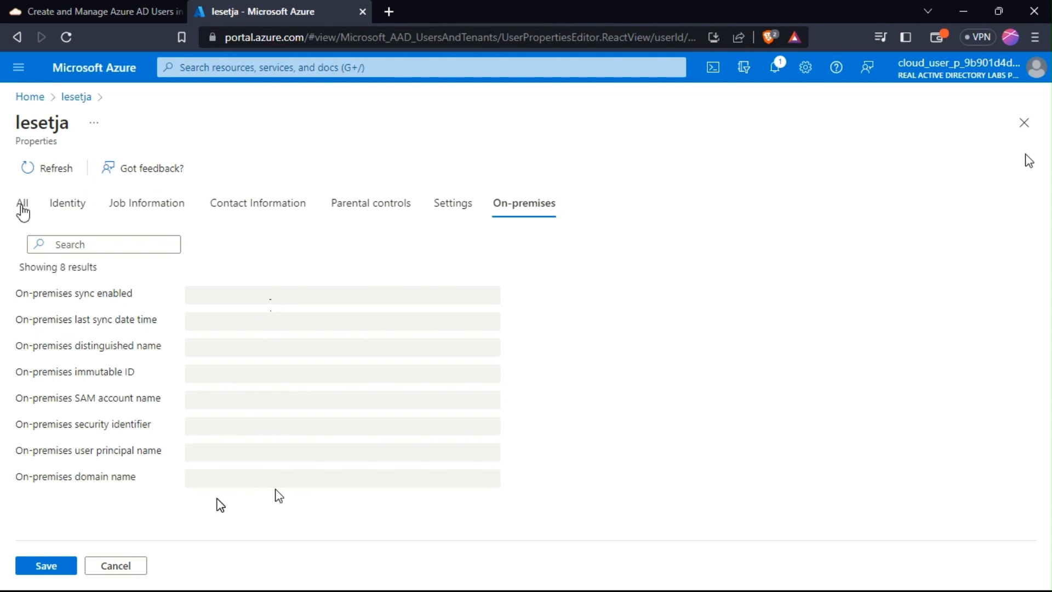
left_click(22, 204)
left_click(25, 567)
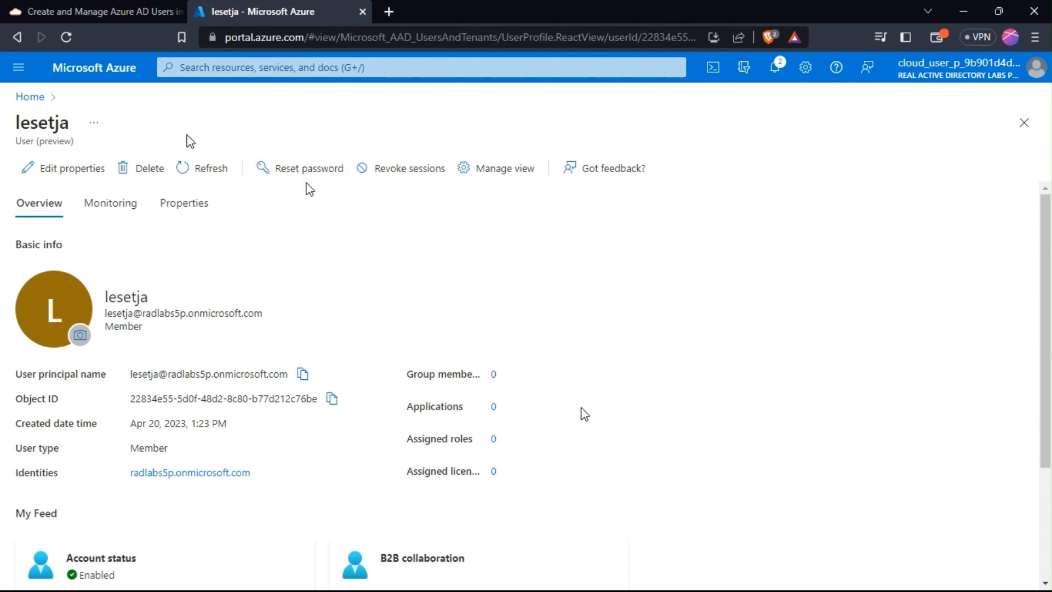
Return to the Azure Active Directory overview via recent services and open a blank browser tab.
left_click(18, 68)
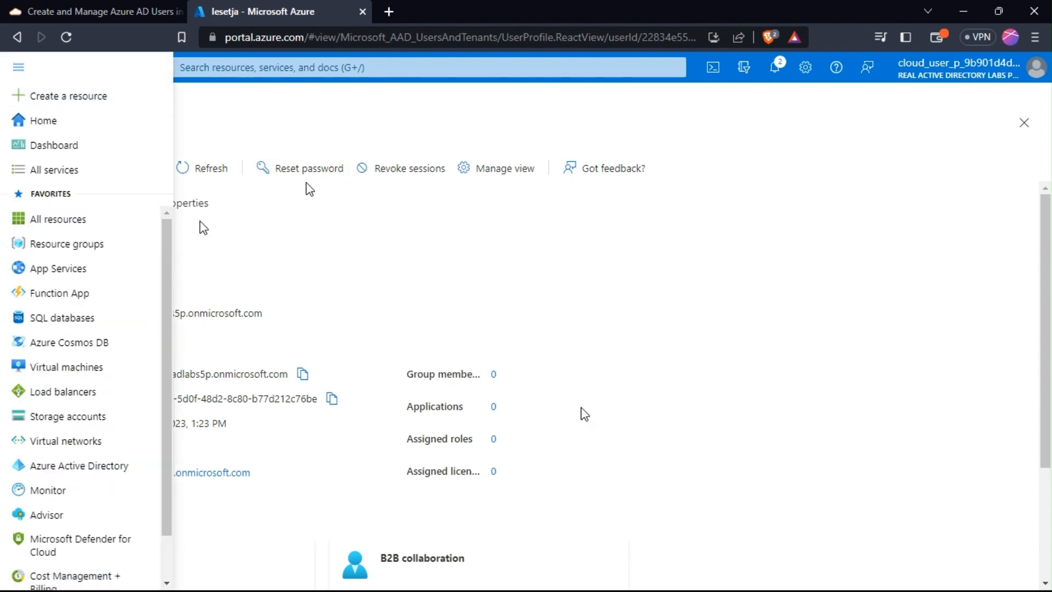
left_click(292, 246)
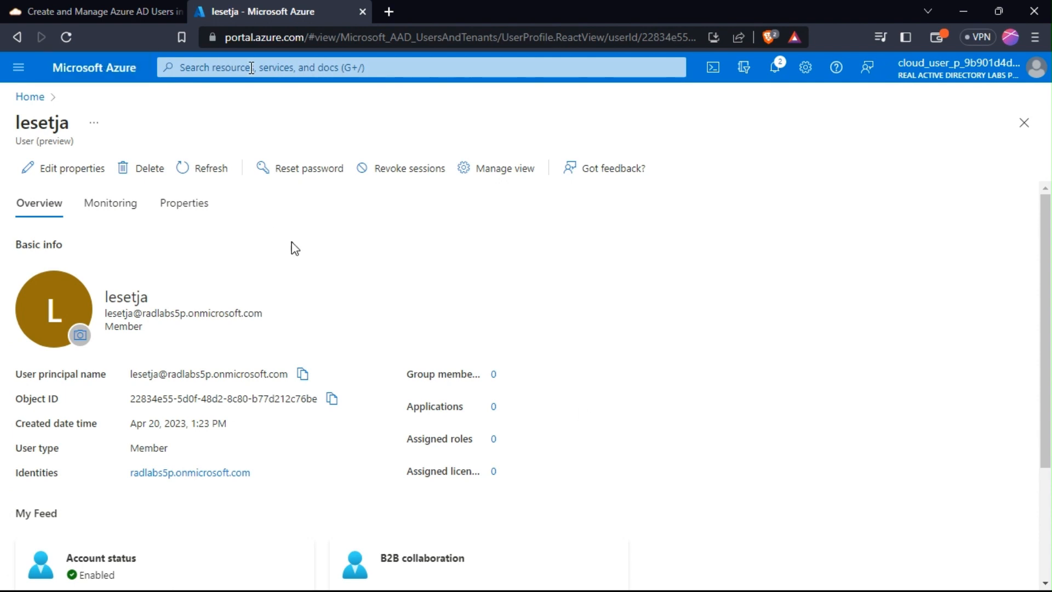
left_click(219, 67)
left_click(206, 190)
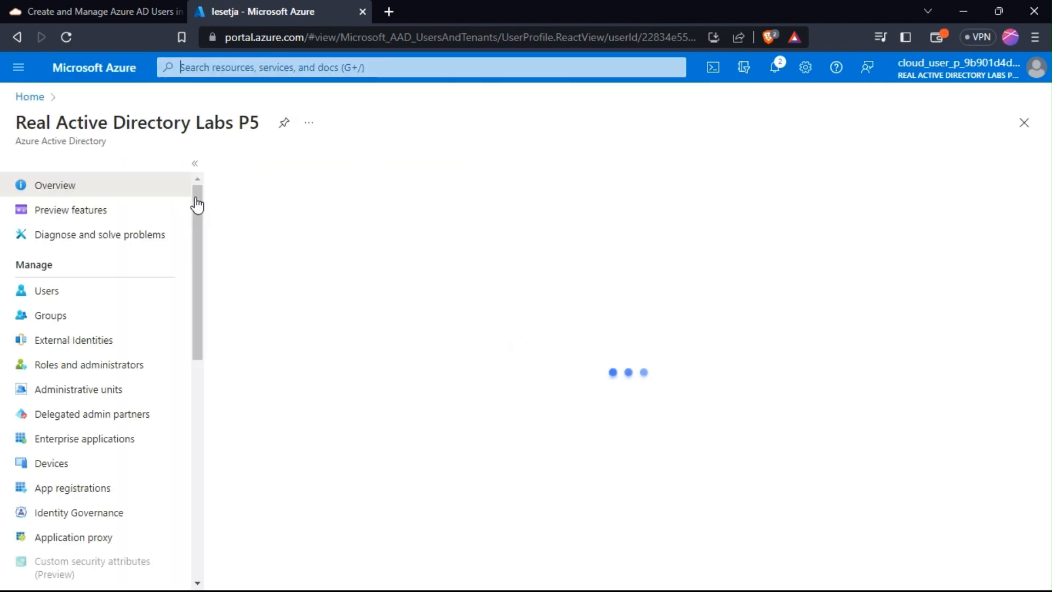
left_click_drag(195, 198, 232, 380)
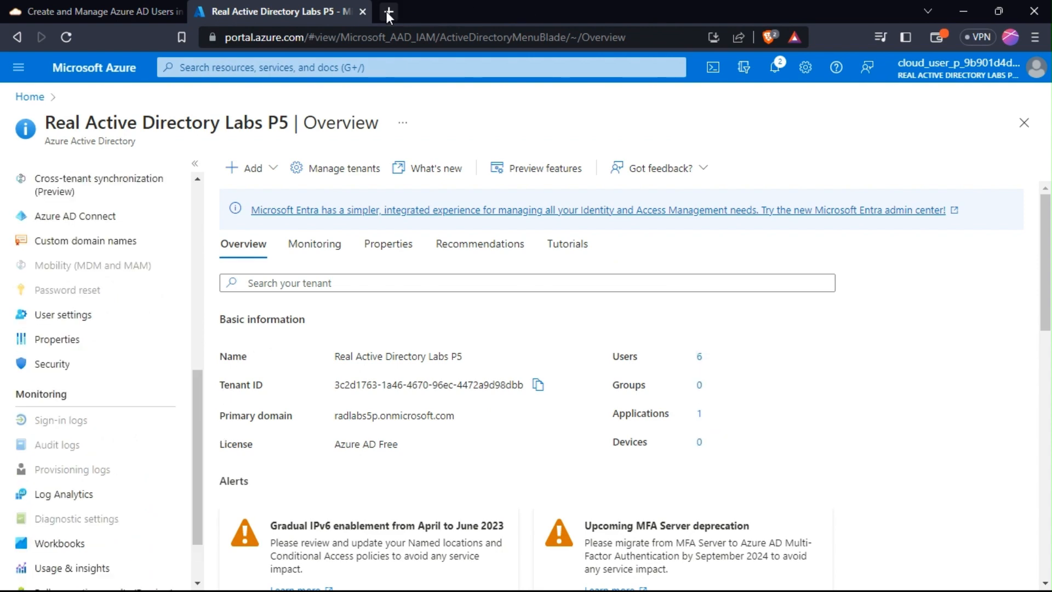
left_click(387, 11)
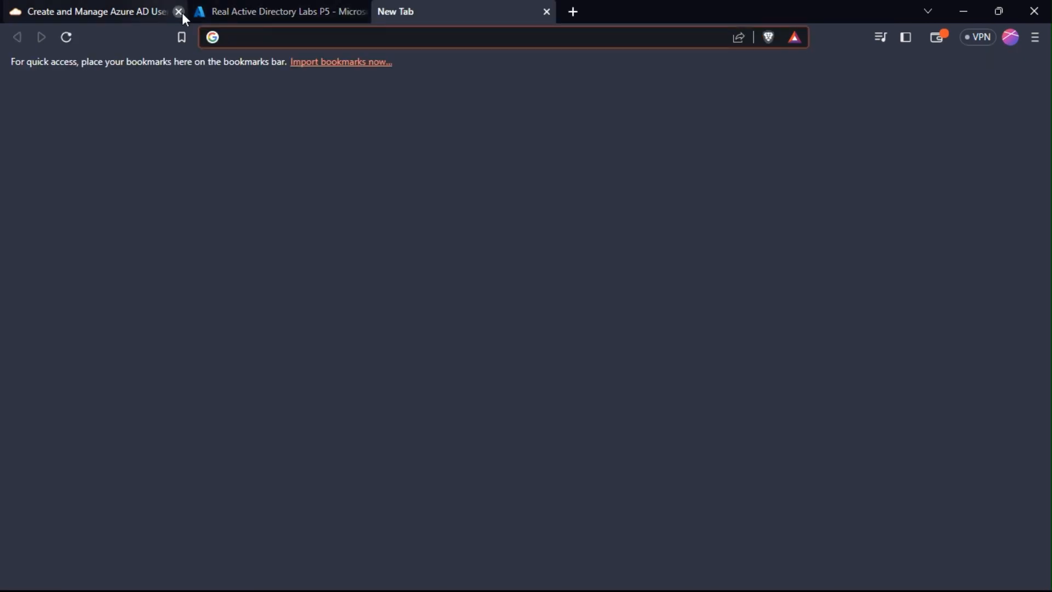
Close the tutorial tab, Google 'self reset password in azure', and switch back to the Azure tab.
left_click(181, 13)
left_click(295, 40)
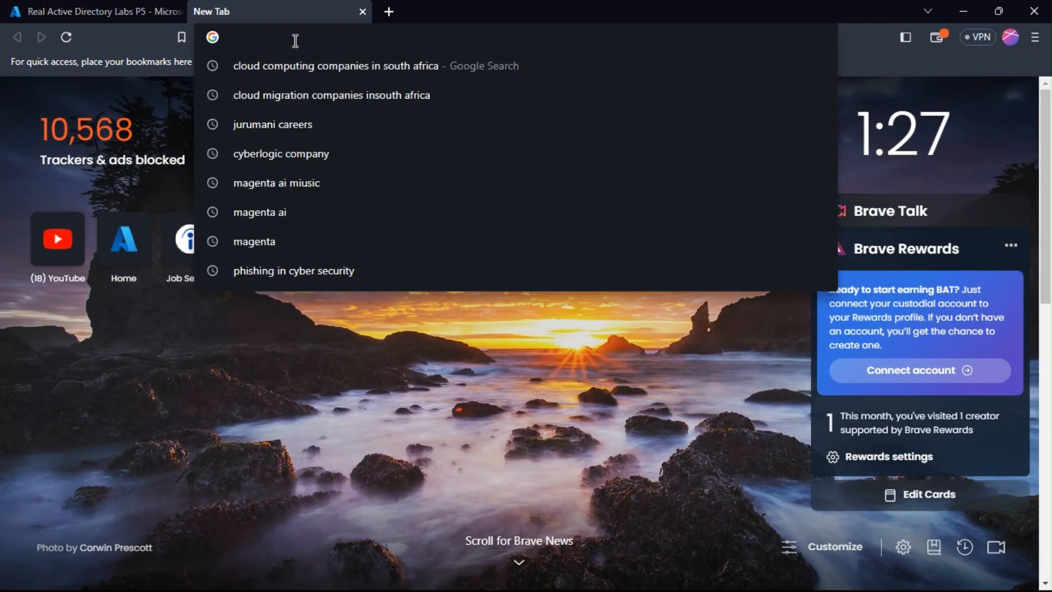
type("se")
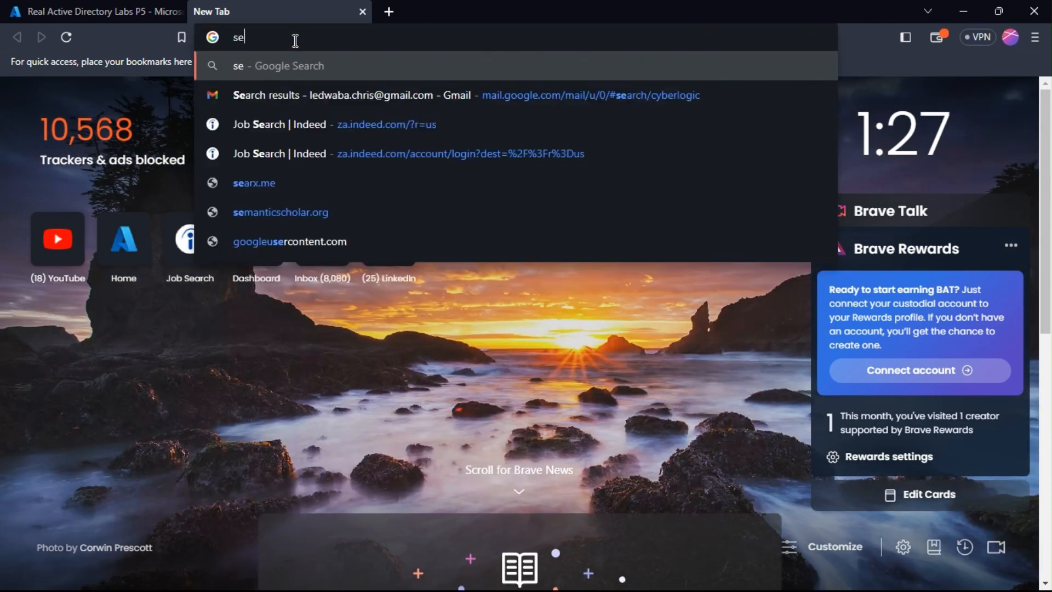
type("lf reser")
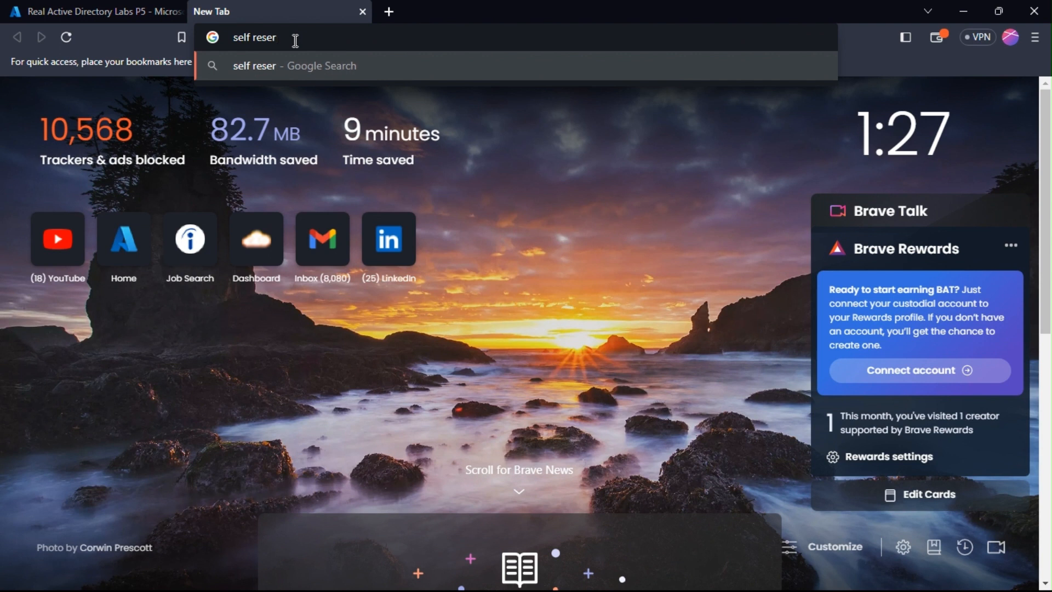
key("BackSpace")
type("t ")
type("pass")
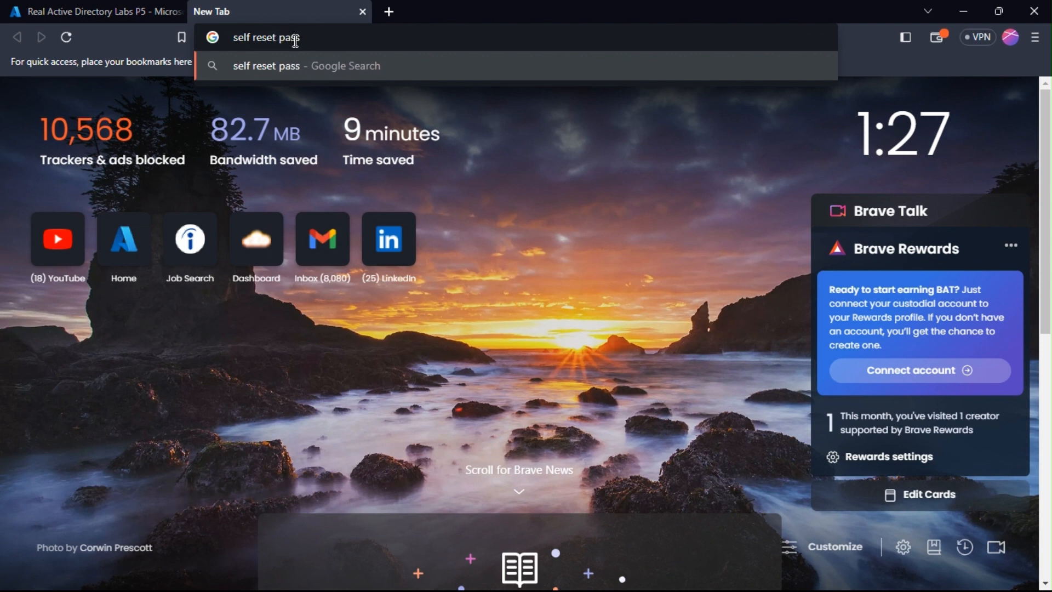
type("word in")
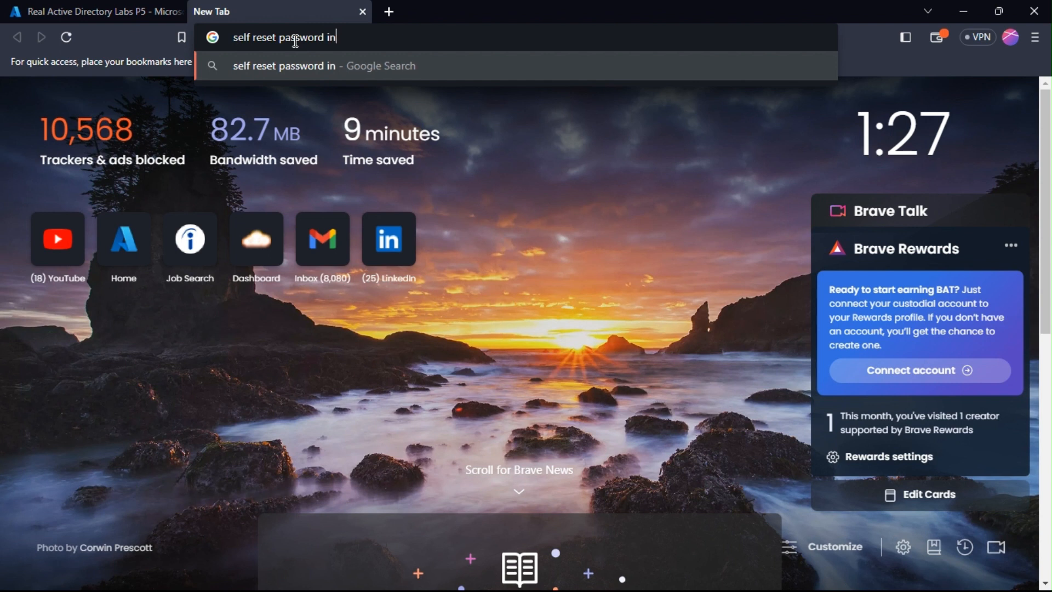
type(" azure")
key("Return")
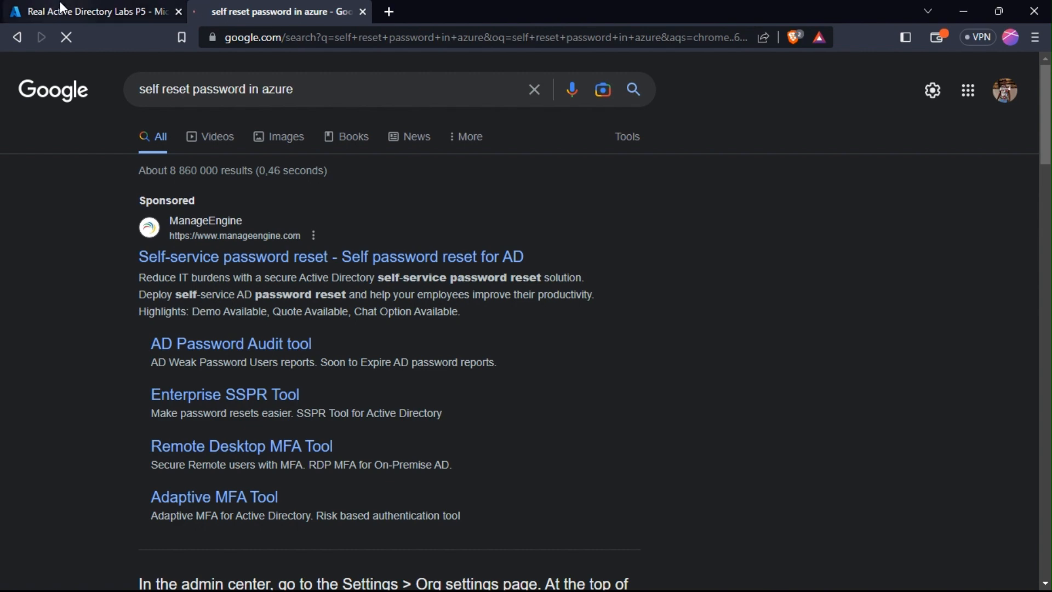
left_click(66, 15)
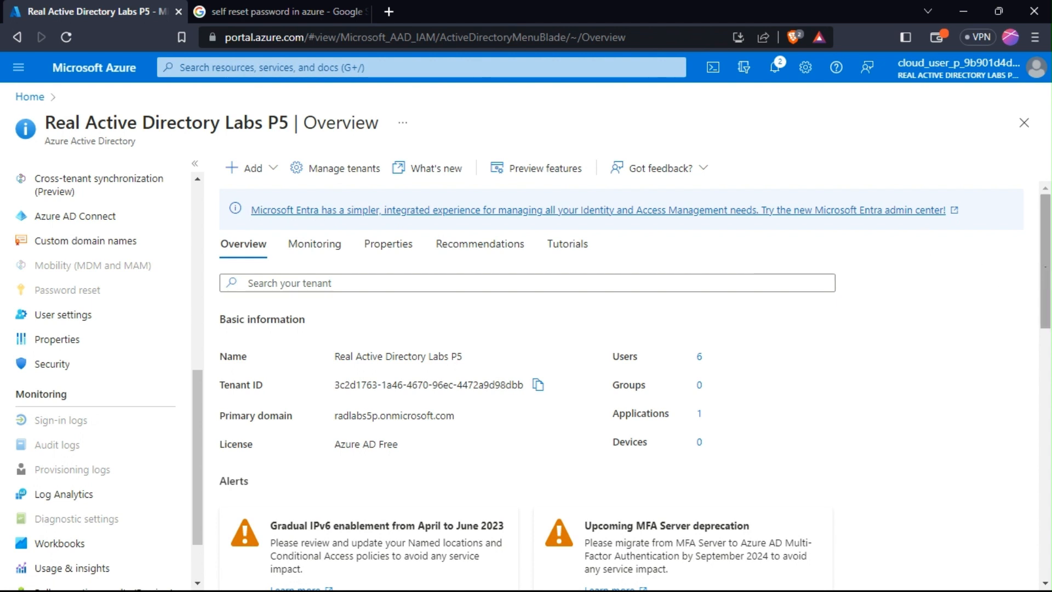
Open lesetja's profile from the All users list, which now shows 6 users.
left_click_drag(1047, 276, 1049, 298)
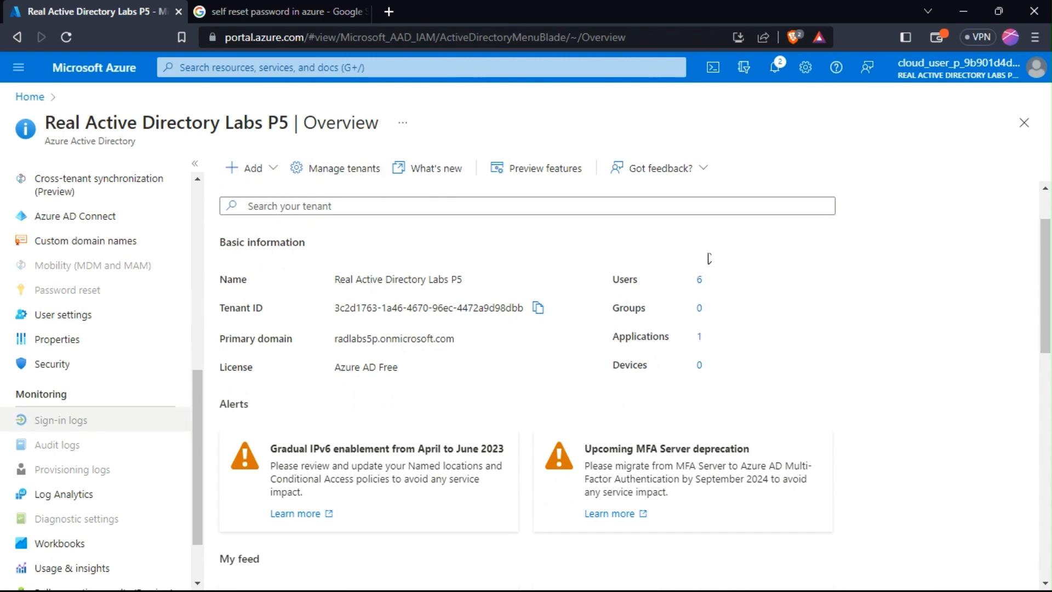
left_click_drag(194, 425, 231, 235)
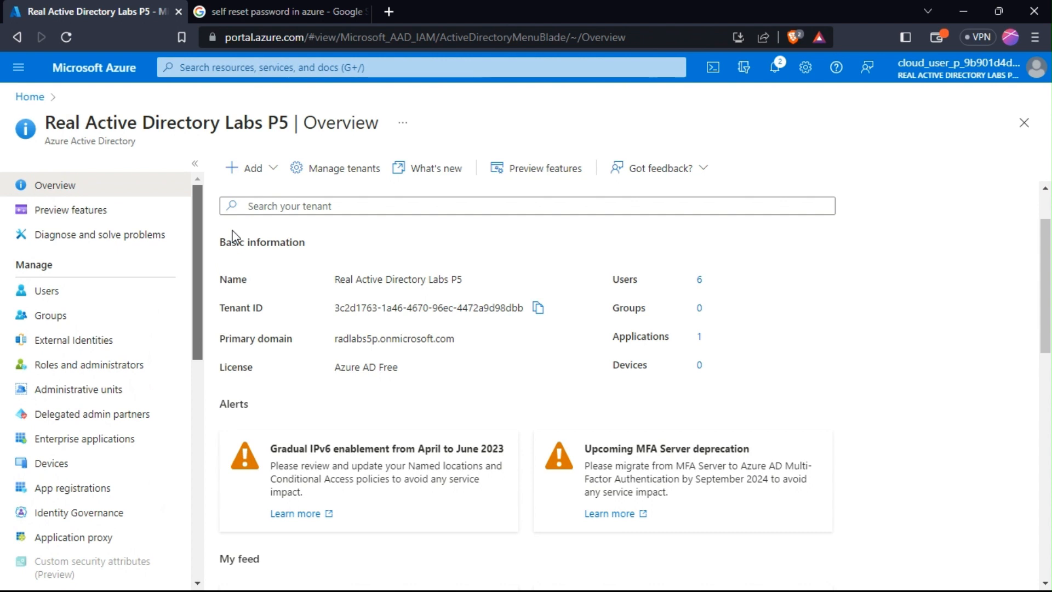
left_click(37, 291)
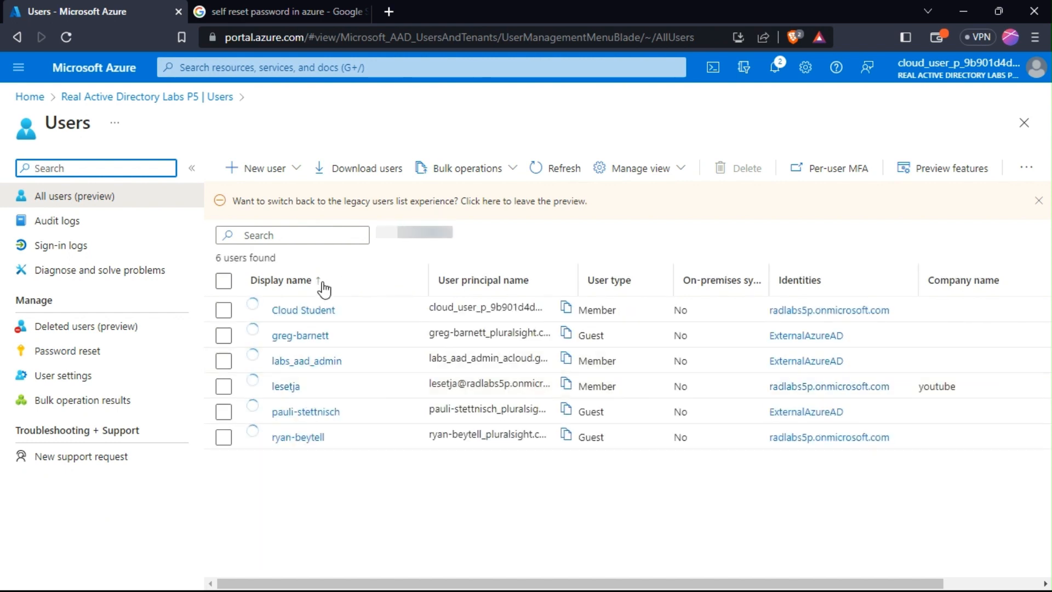
left_click(274, 386)
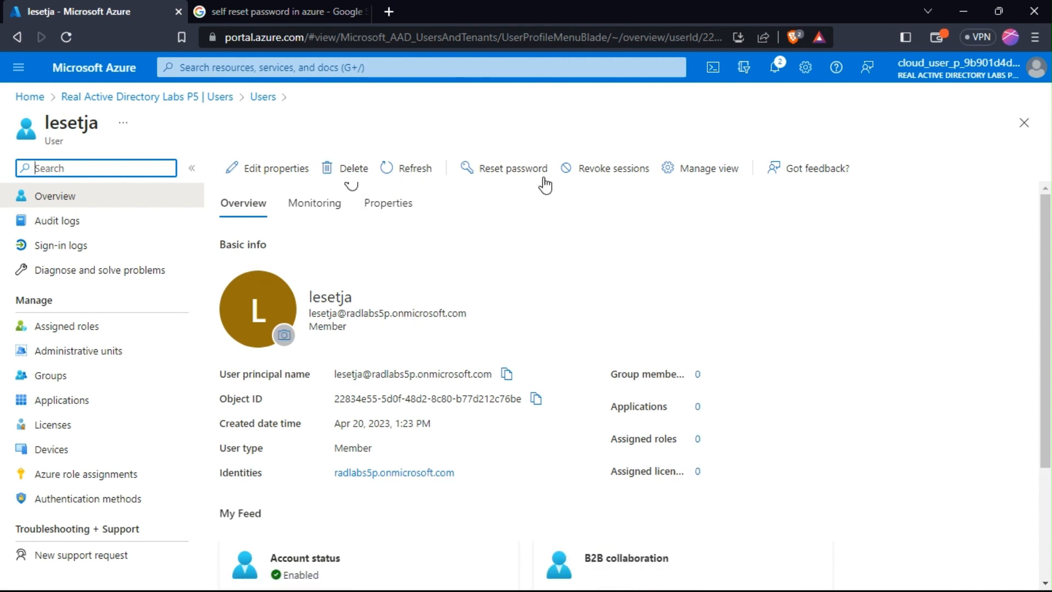
Revoke all of lesetja's sign-in sessions, confirming with Yes.
left_click(614, 170)
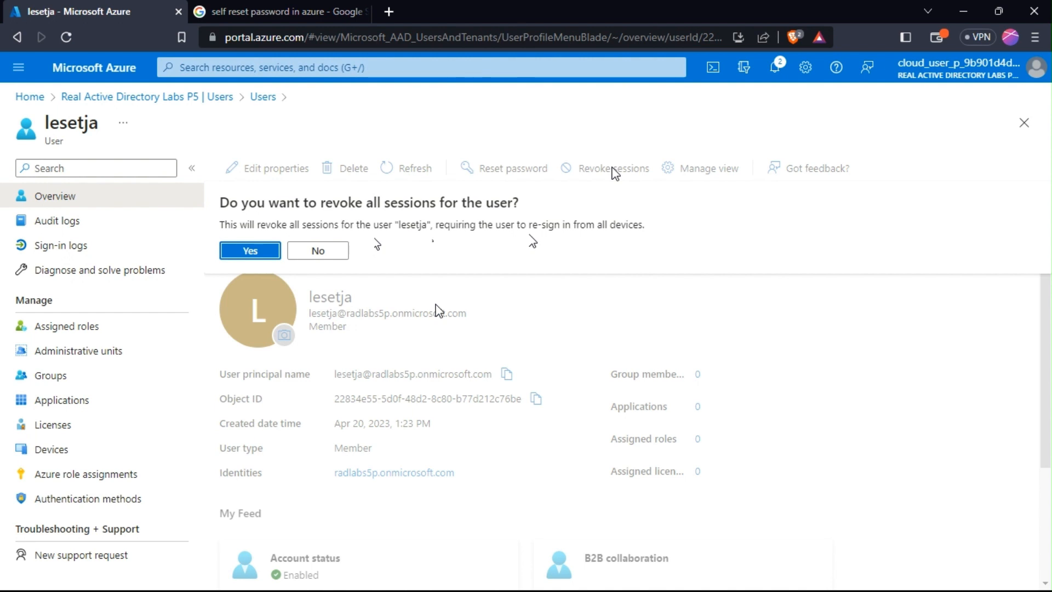
left_click(317, 253)
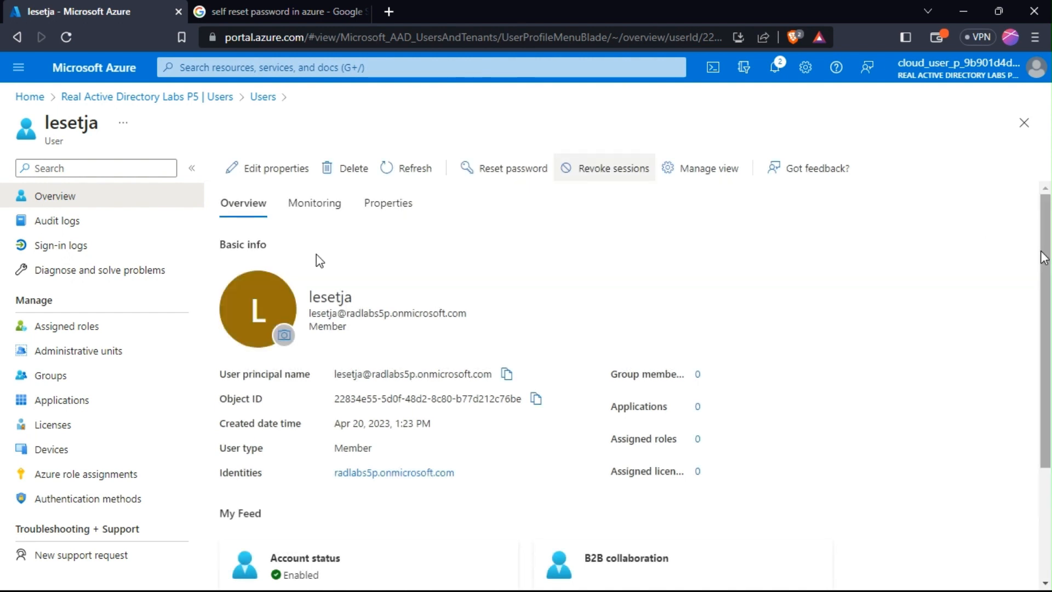
scroll(442, 391, "down", 3)
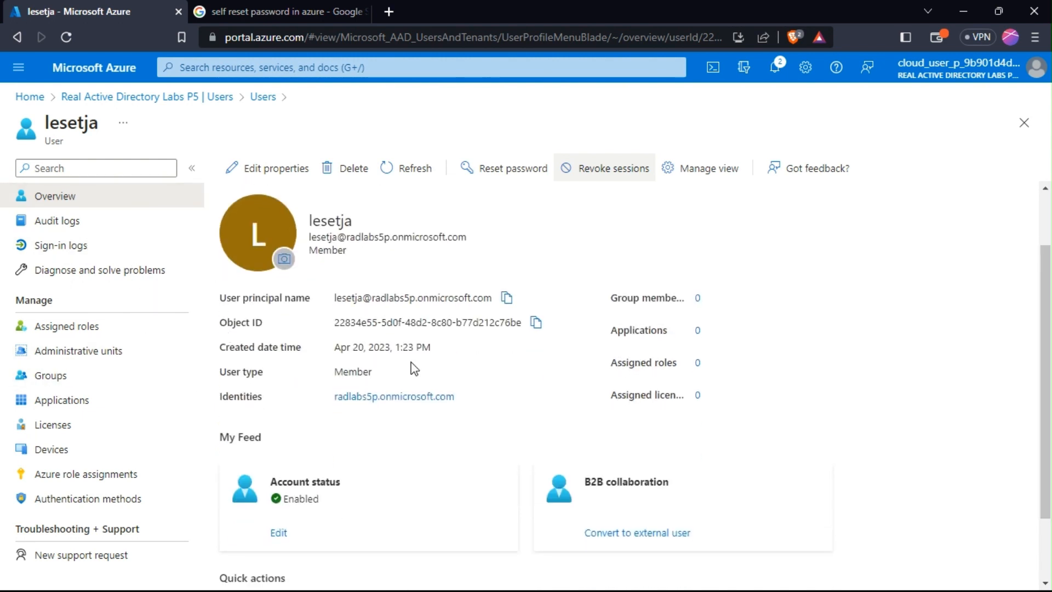
Check lesetja's group memberships and assigned directory roles, searching the roles list.
left_click(52, 377)
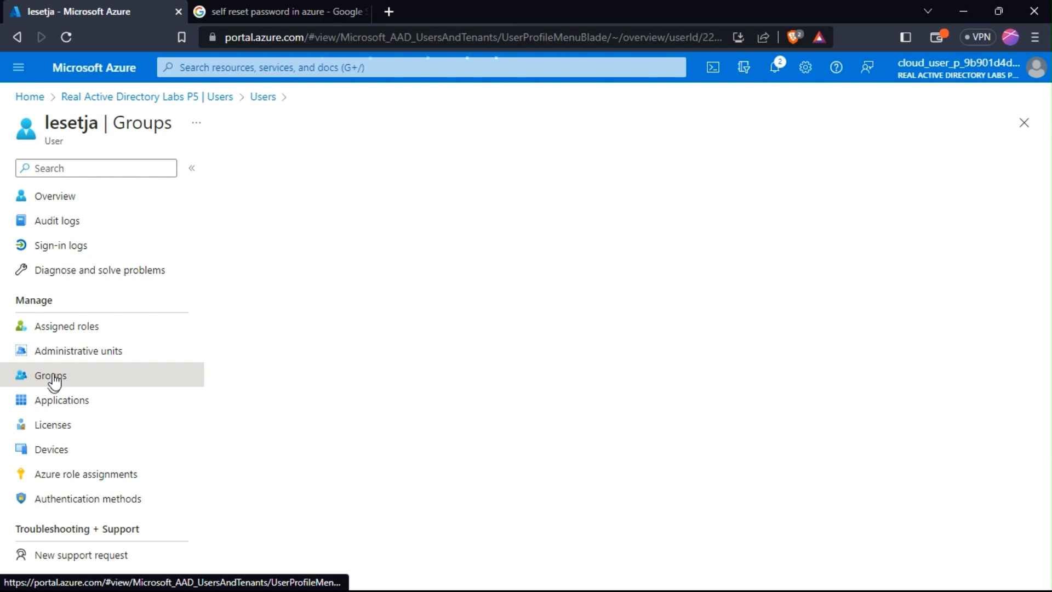
left_click(64, 329)
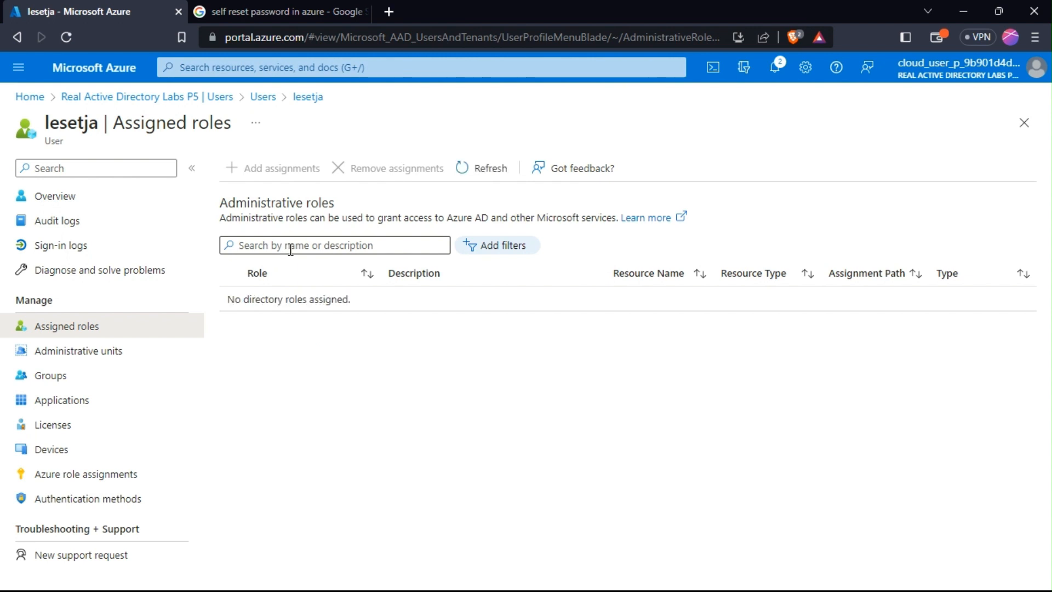
left_click(313, 242)
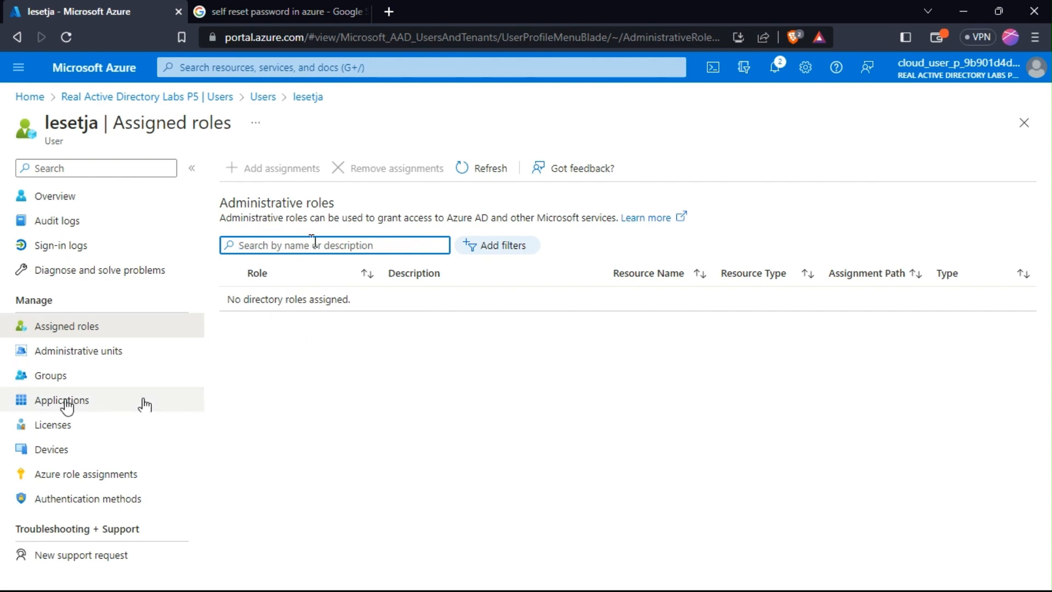
left_click(58, 380)
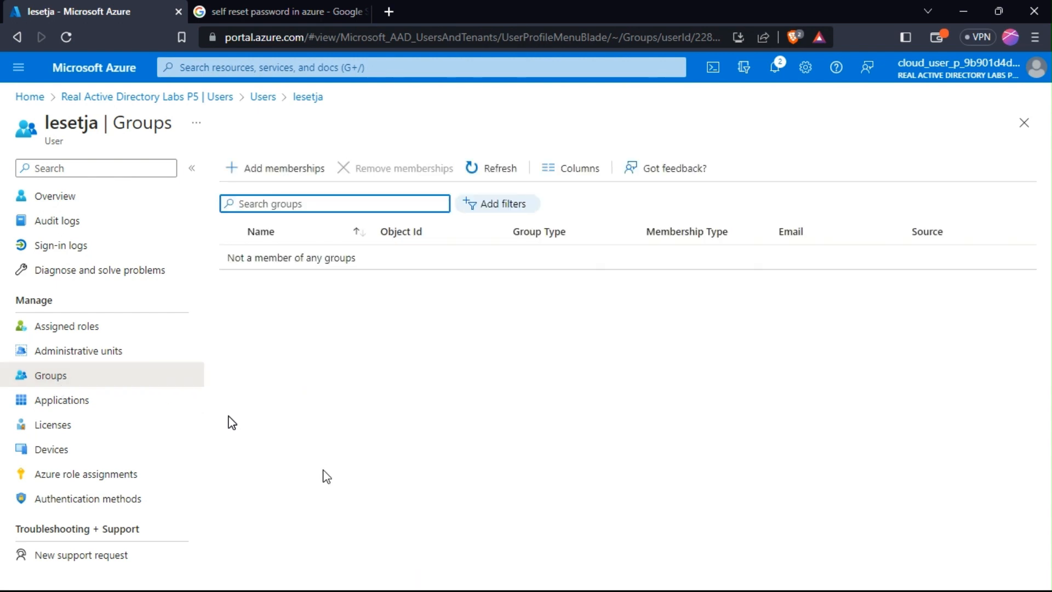
left_click(45, 329)
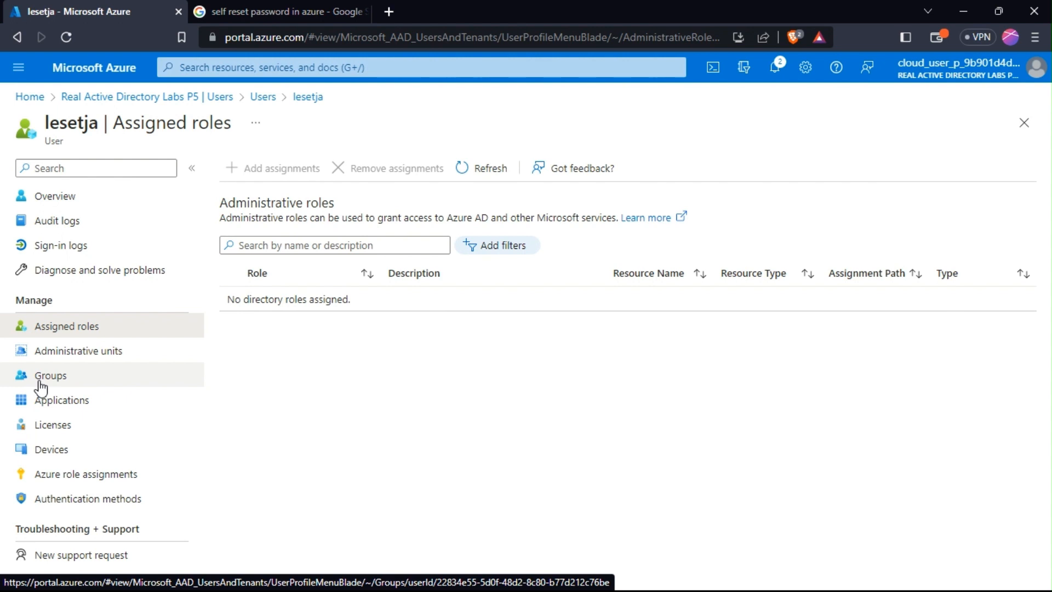
Recheck groups, confirm lesetja has no administrative units, and return to all users.
left_click(40, 383)
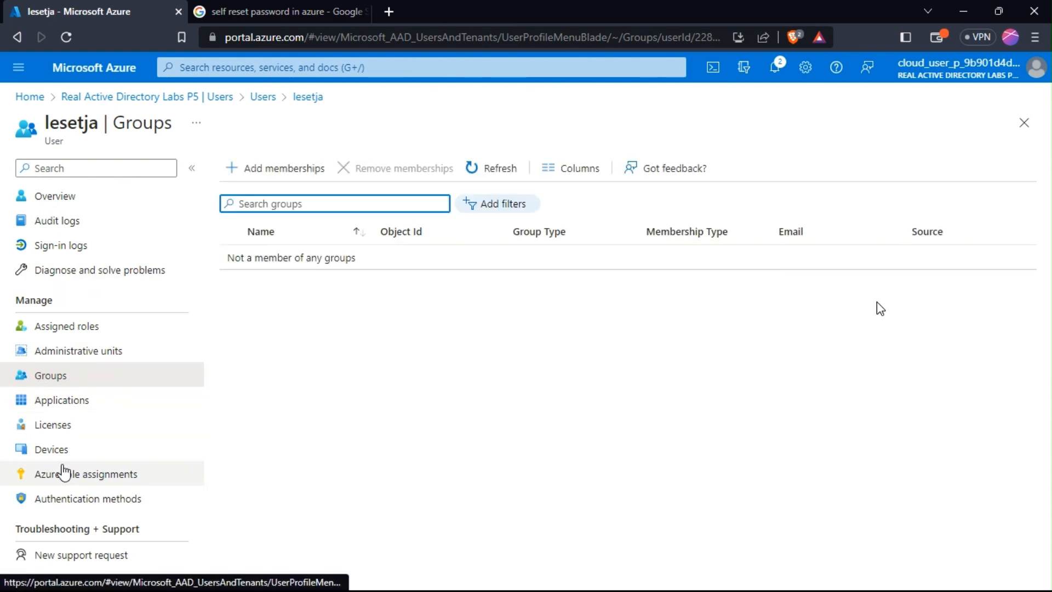
left_click(57, 361)
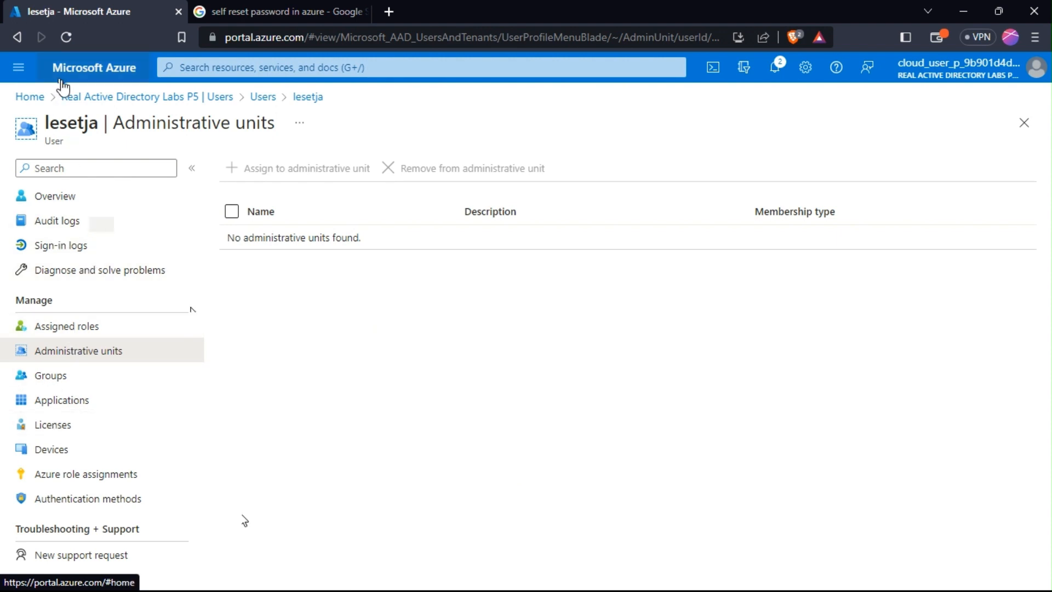
left_click(263, 99)
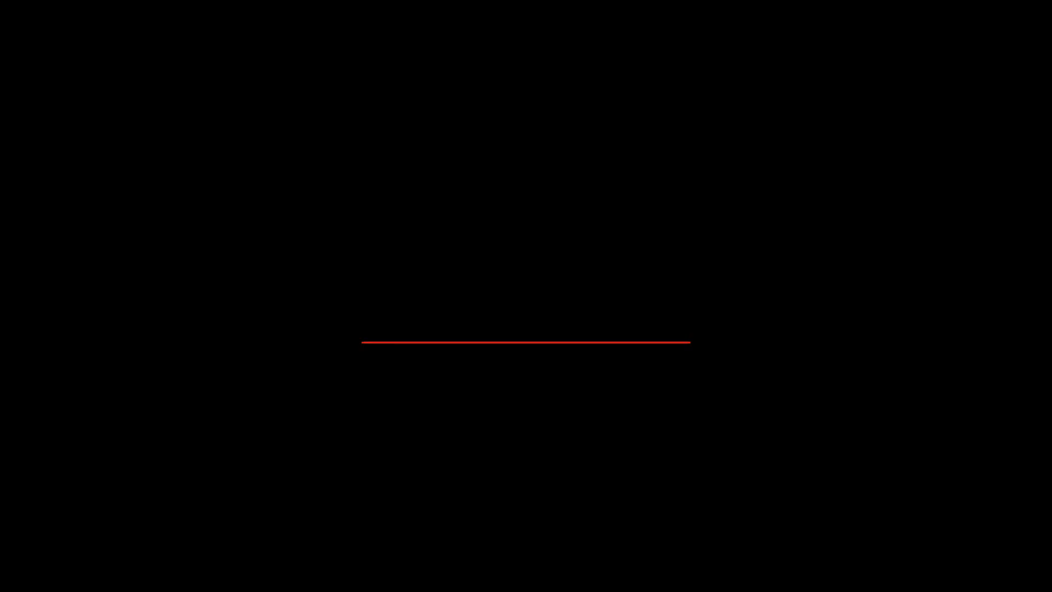